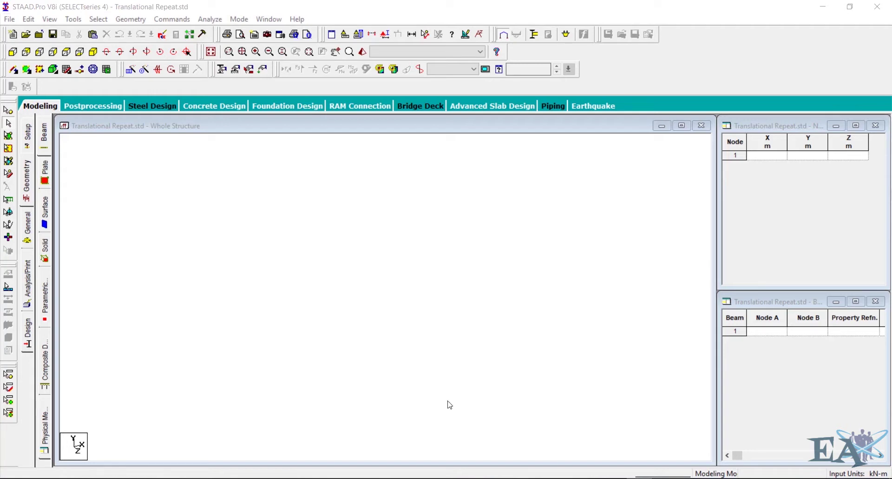
- Switch to Autodesk SketchBook Pro and draw a straight horizontal line as the upper edge of the building plan
click(410, 441)
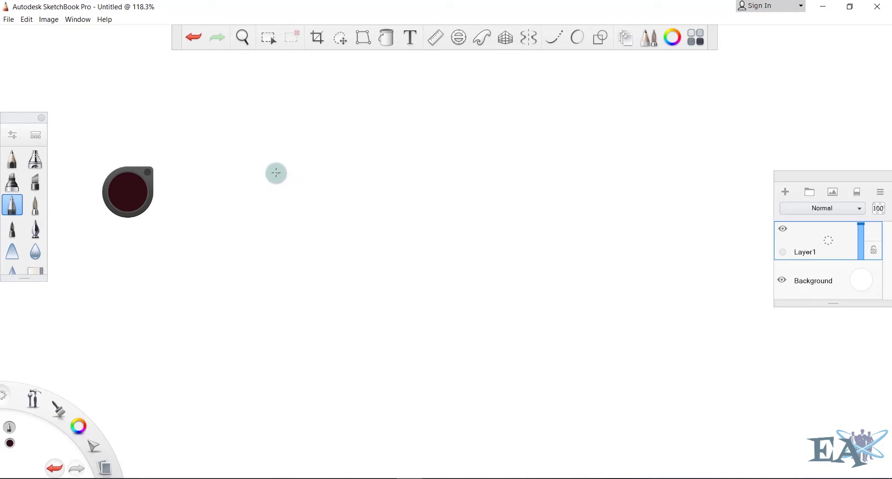
shift+drag(276, 173, 533, 173)
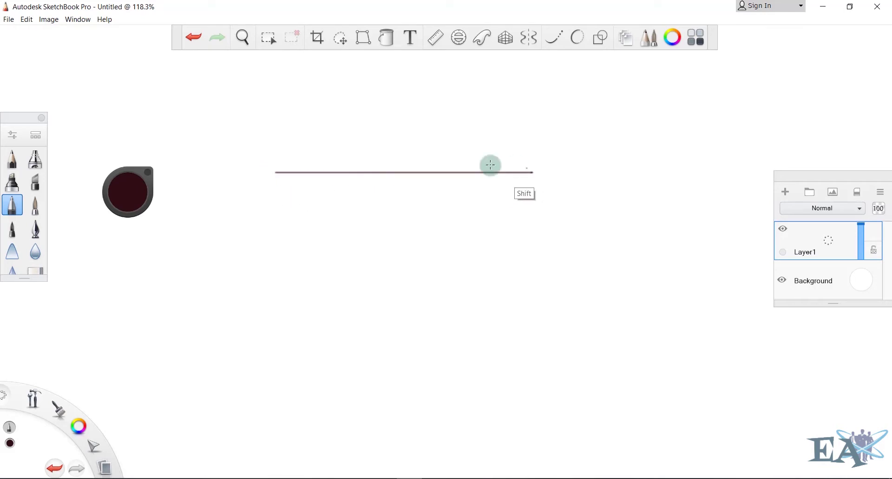
- Sketch a three-arrow coordinate axis symbol beside the plan and label its arrows X, Y and Z
drag(112, 119, 148, 115)
mouse_move(136, 107)
mouse_down()
mouse_move(143, 124)
mouse_move(173, 110)
mouse_up()
mouse_move(170, 103)
mouse_down()
mouse_move(162, 117)
mouse_move(95, 149)
mouse_move(93, 171)
mouse_up()
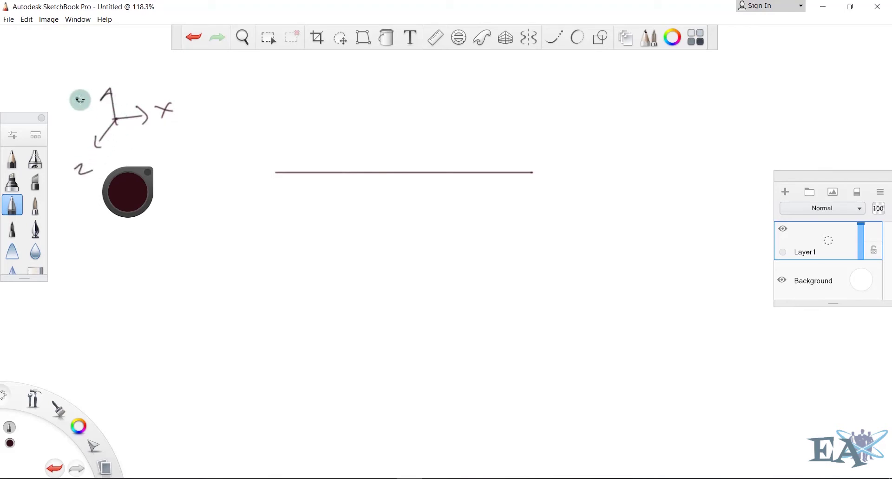
drag(77, 96, 86, 119)
mouse_move(102, 100)
mouse_down()
mouse_move(104, 87)
mouse_move(114, 98)
mouse_up()
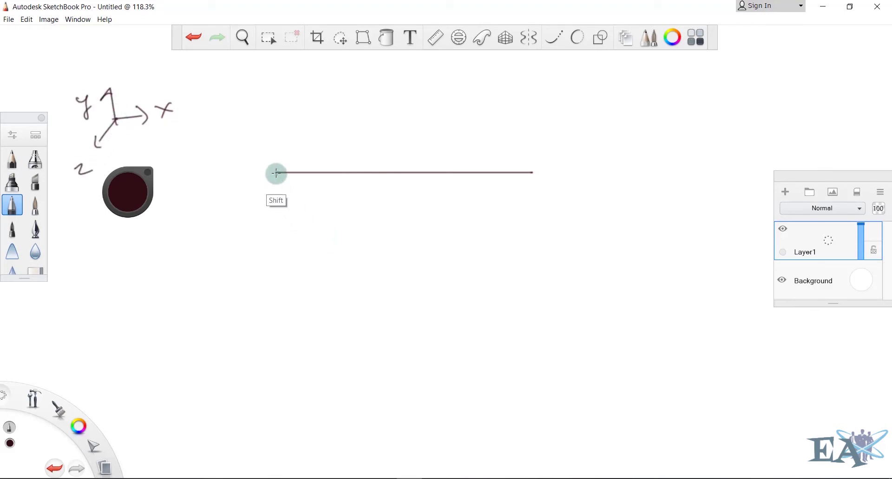
- Complete the plan's rectangular outline with straight left, lower and right edges
mouse_move(277, 174)
shift+mouse_down()
mouse_move(296, 314)
mouse_move(306, 318)
shift+mouse_up()
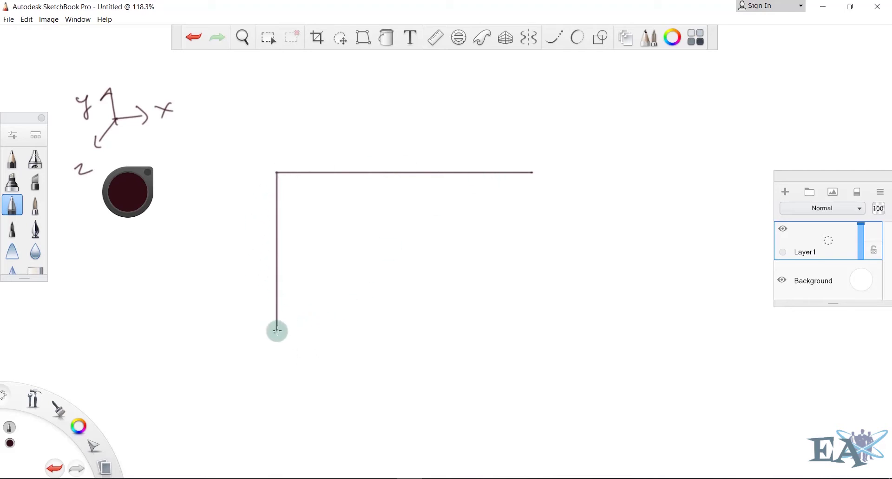
shift+drag(278, 330, 549, 331)
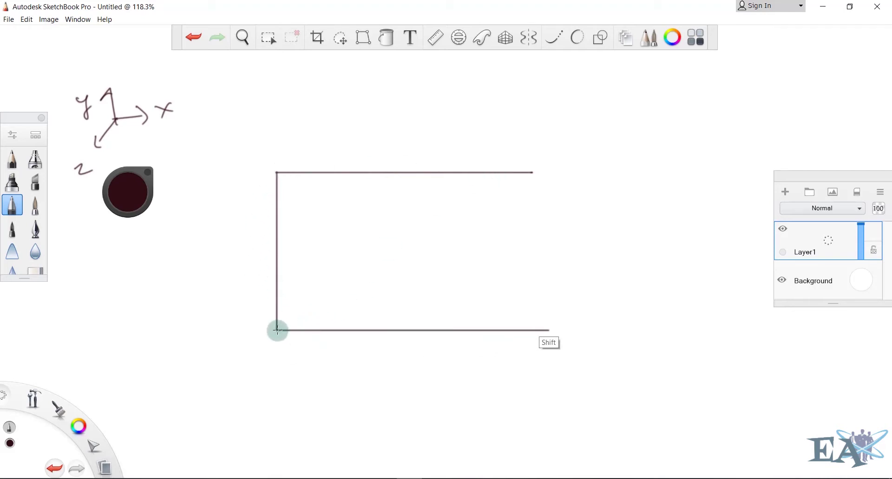
shift+drag(532, 172, 532, 330)
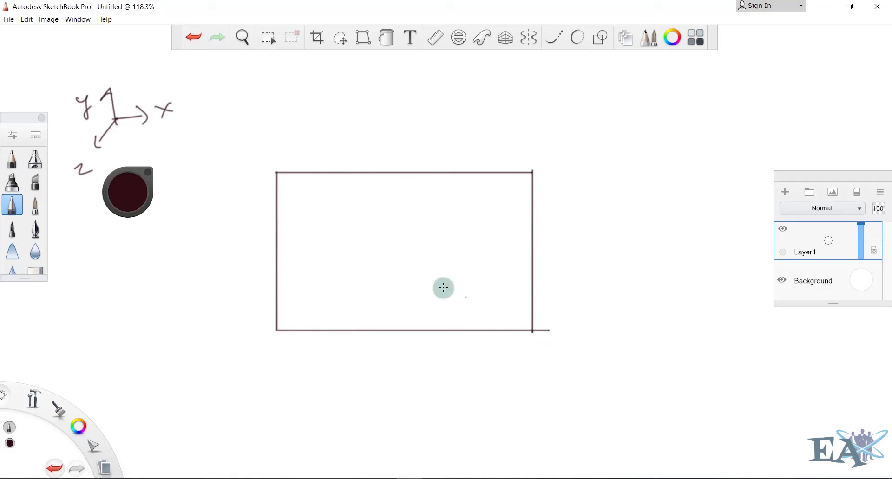
- Divide the plan rectangle into a three-by-three grid with two vertical and two horizontal straight lines
shift+drag(343, 174, 345, 330)
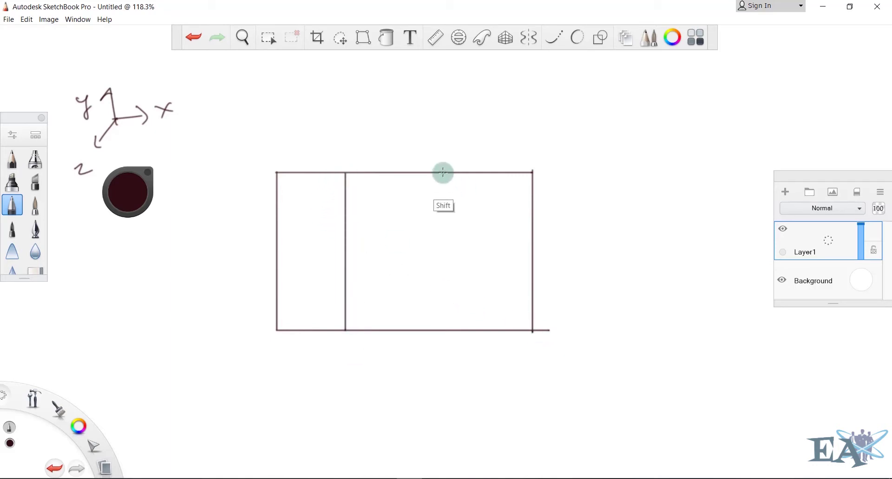
shift+drag(443, 174, 443, 330)
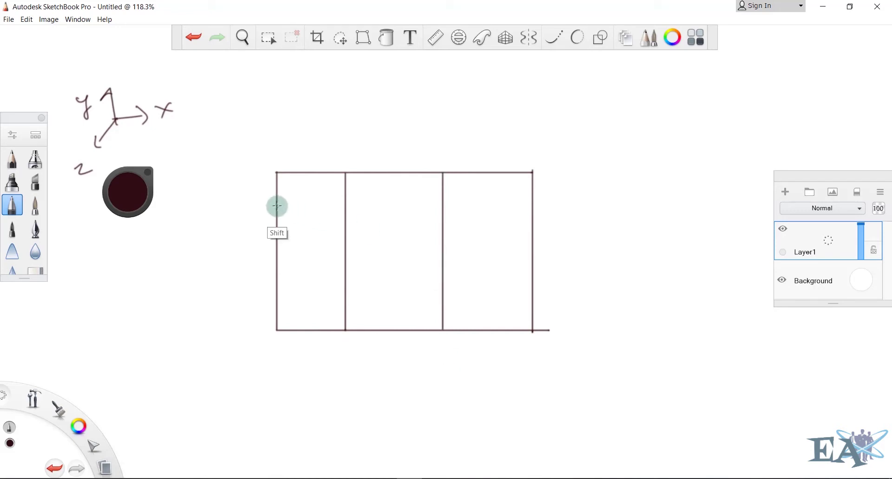
shift+drag(277, 205, 536, 205)
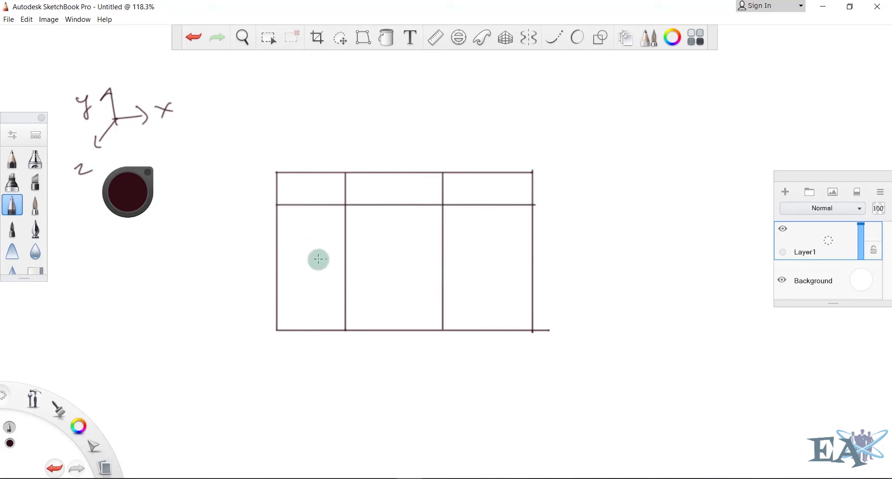
shift+drag(276, 276, 540, 276)
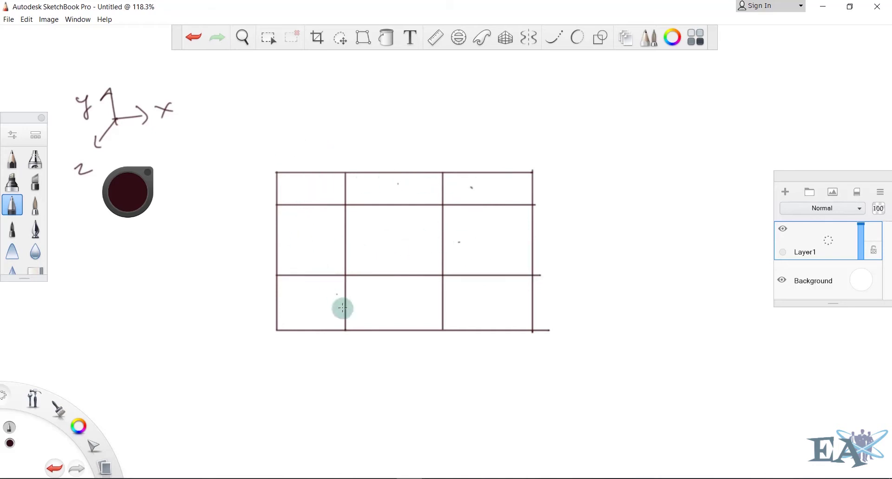
- Write the bay widths 3m, 5m and 3m above the plan's three columns
mouse_move(285, 152)
mouse_down()
mouse_move(288, 169)
mouse_move(320, 157)
mouse_up()
mouse_move(377, 147)
mouse_down()
mouse_move(370, 165)
mouse_move(409, 160)
mouse_up()
mouse_move(466, 143)
mouse_down()
mouse_move(506, 157)
mouse_move(478, 147)
mouse_up()
- Write 2m, 5m and 3m beside the plan's rows with a double underline, and draw an upward viewing arrow below the plan
mouse_move(235, 187)
mouse_down()
mouse_move(243, 198)
mouse_move(258, 191)
mouse_up()
click(254, 212)
key(ctrl+z)
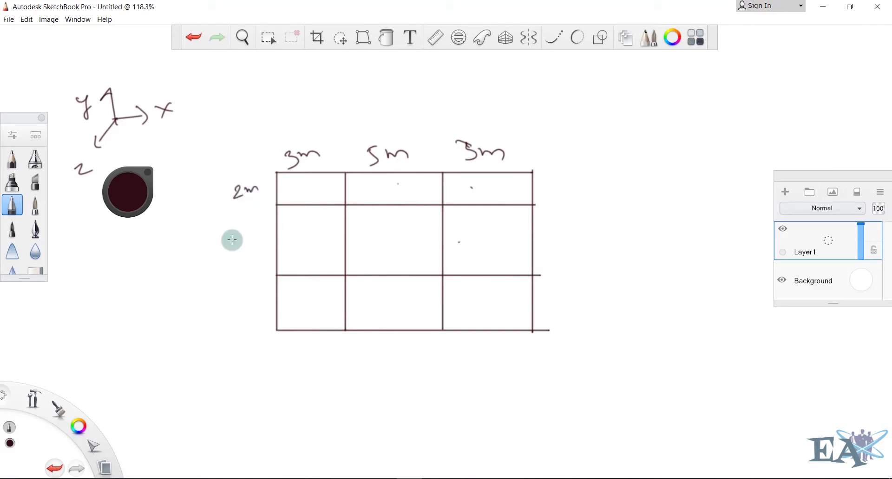
mouse_move(229, 239)
mouse_down()
mouse_move(226, 253)
mouse_move(255, 238)
mouse_up()
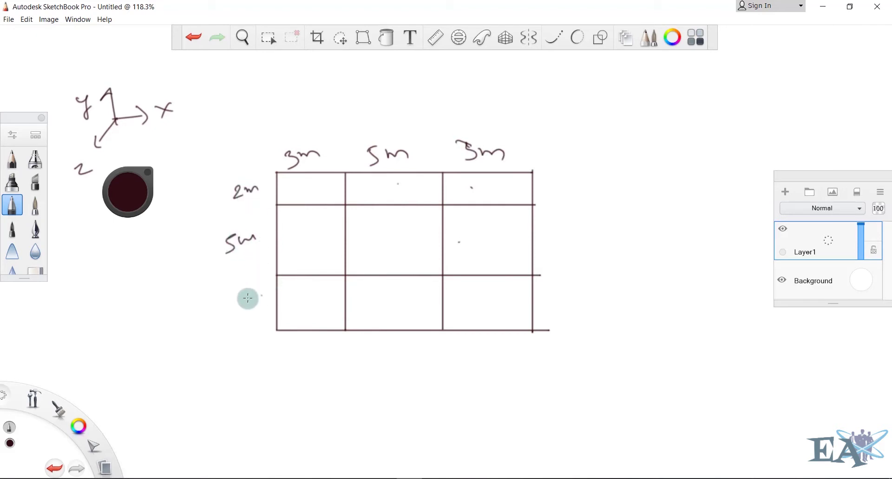
mouse_move(229, 298)
mouse_down()
mouse_move(233, 318)
mouse_move(257, 300)
mouse_up()
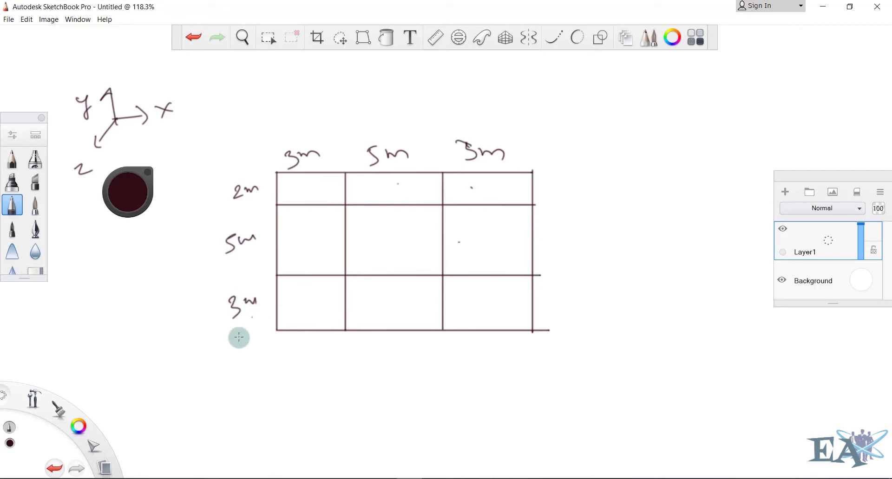
drag(228, 349, 244, 337)
drag(234, 360, 254, 348)
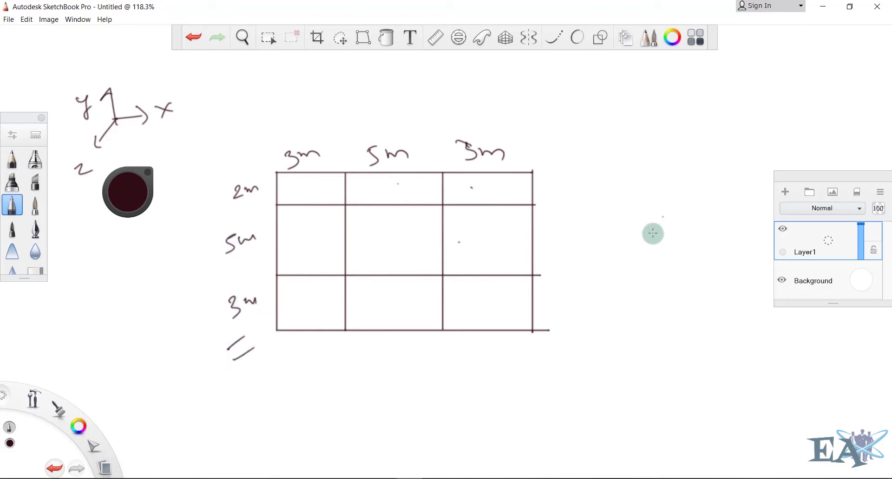
mouse_move(391, 383)
mouse_down()
mouse_move(389, 349)
mouse_move(403, 359)
mouse_up()
click(414, 381)
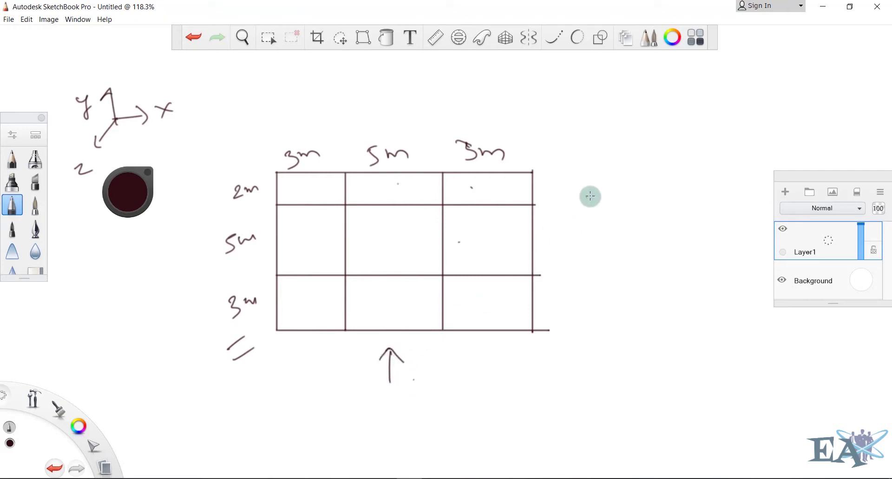
- Draw the front elevation beside the plan with four column lines on a hatched ground line, and dot the plan's three lowest-row bays
shift+drag(587, 166, 587, 335)
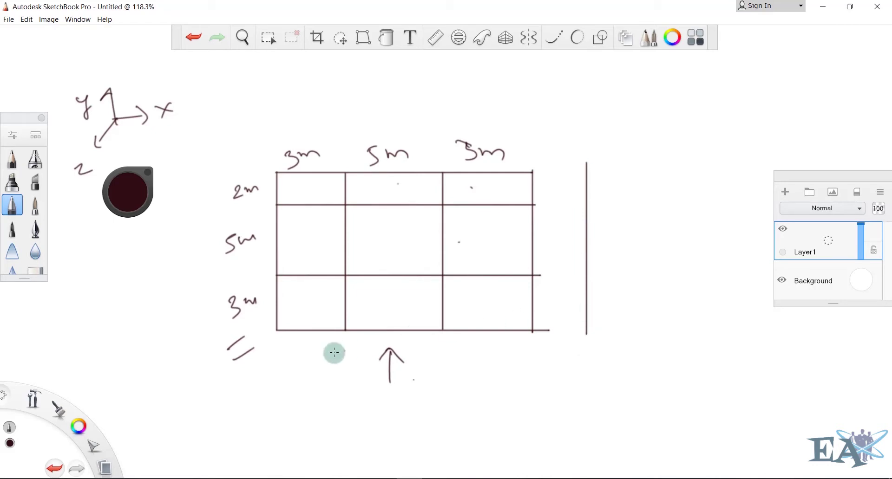
click(317, 310)
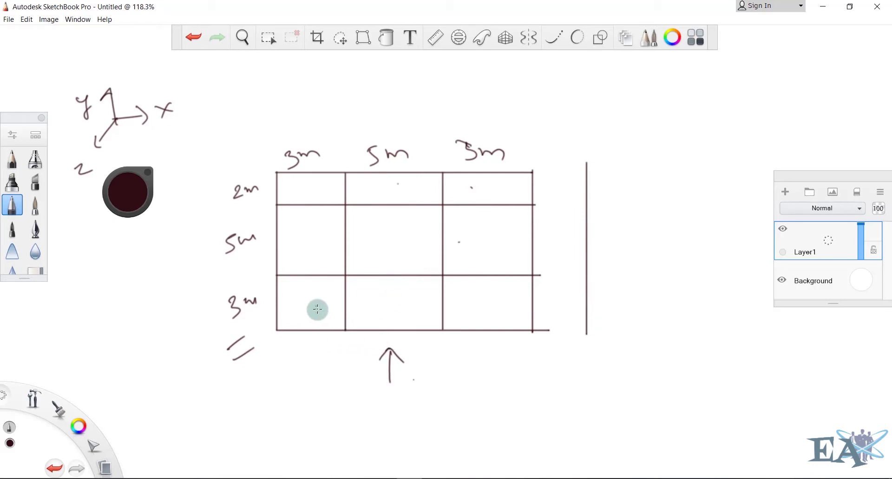
click(396, 303)
click(479, 304)
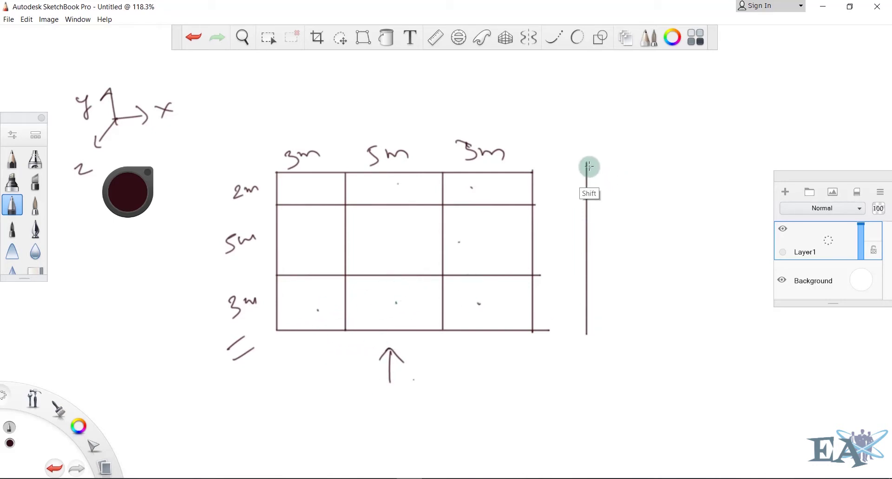
mouse_move(584, 163)
shift+mouse_down()
mouse_move(711, 163)
mouse_move(724, 172)
mouse_move(717, 165)
mouse_move(718, 332)
shift+mouse_up()
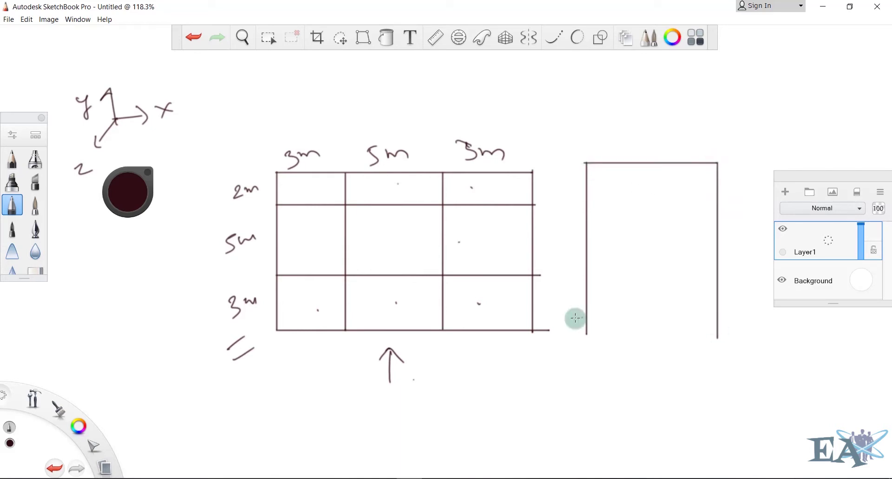
mouse_move(579, 336)
shift+mouse_down()
mouse_move(762, 336)
mouse_move(735, 345)
mouse_move(757, 348)
shift+mouse_up()
shift+drag(616, 164, 616, 334)
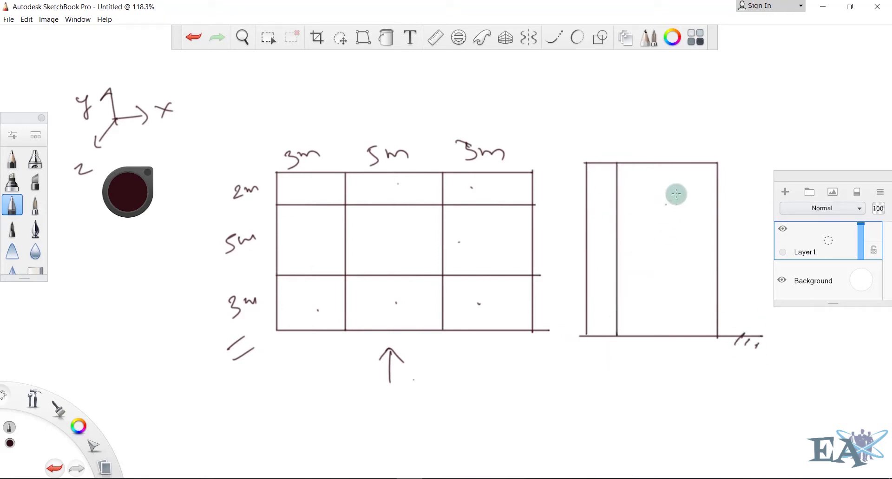
shift+drag(672, 163, 671, 335)
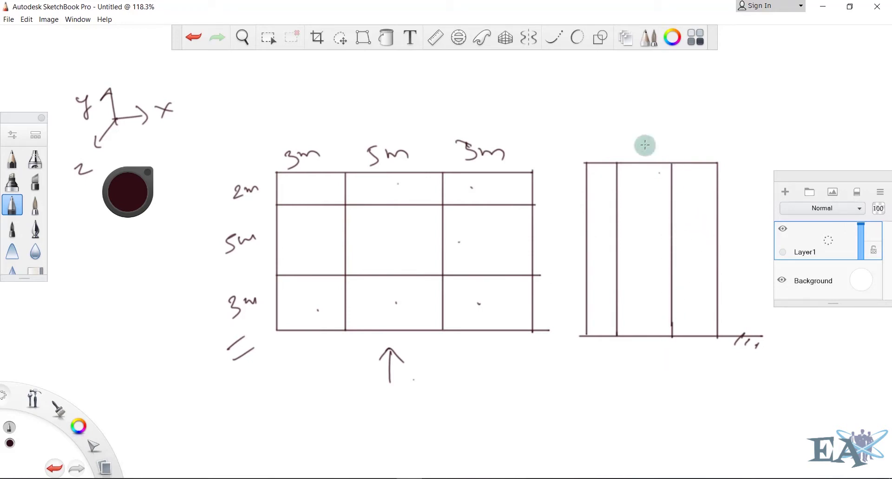
- Draw a curved arrow from the plan's first width to the elevation and label the elevation's bays 3, 5 and 3
mouse_move(309, 145)
mouse_down()
mouse_move(328, 117)
mouse_move(442, 79)
mouse_move(511, 112)
mouse_up()
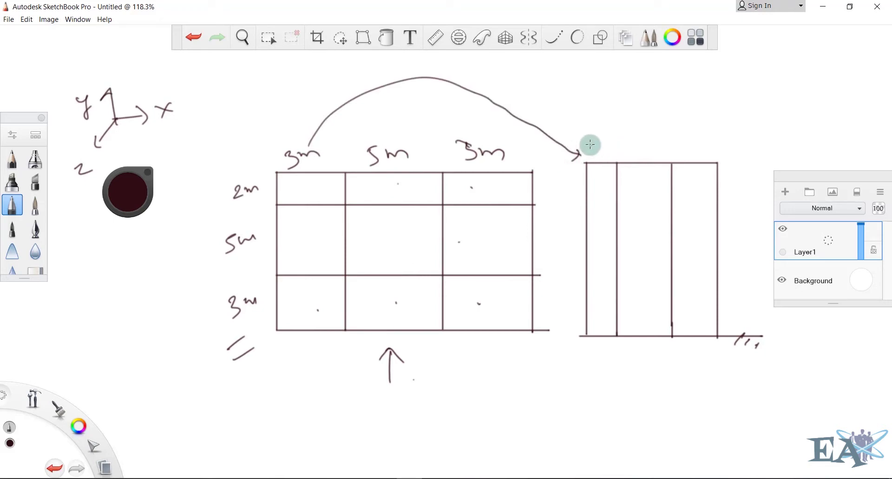
drag(572, 148, 573, 161)
mouse_move(587, 141)
mouse_down()
mouse_move(588, 156)
mouse_move(641, 155)
mouse_move(632, 157)
mouse_up()
mouse_move(638, 143)
mouse_down()
mouse_move(671, 135)
mouse_move(684, 158)
mouse_up()
drag(710, 153, 718, 153)
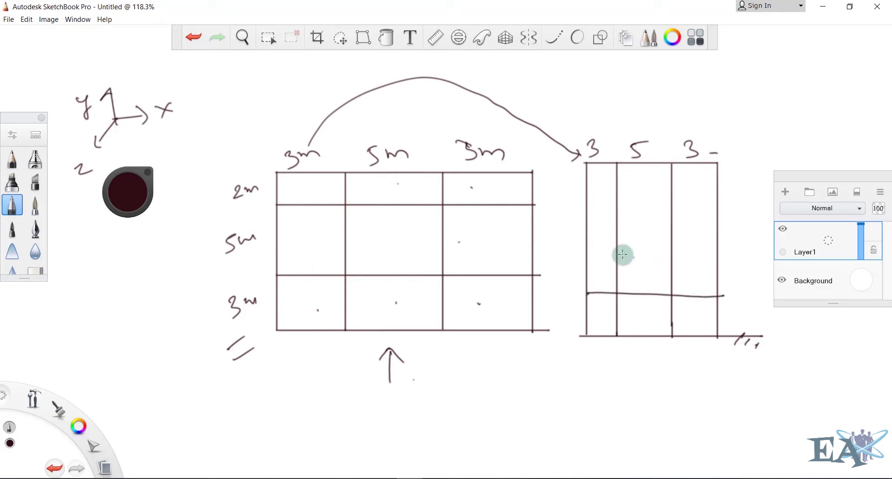
- Draw the horizontal floor lines across the elevation and label each of the four storeys 3m
drag(583, 250, 725, 245)
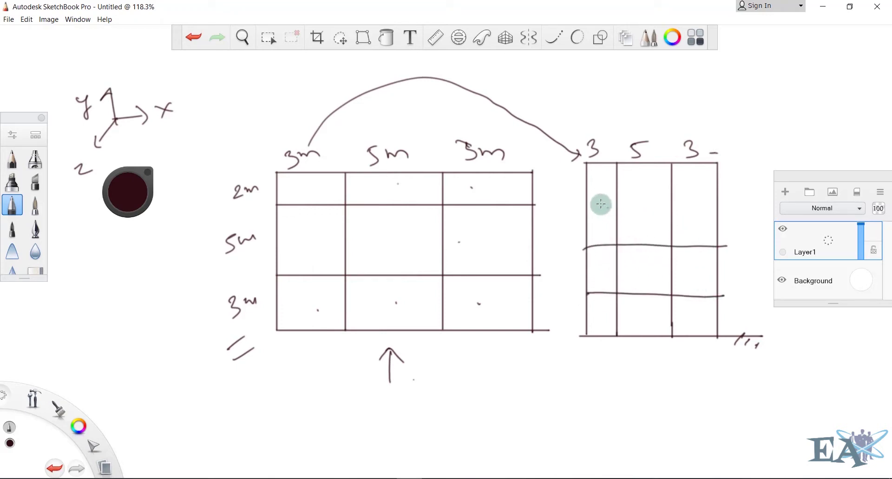
drag(583, 199, 720, 202)
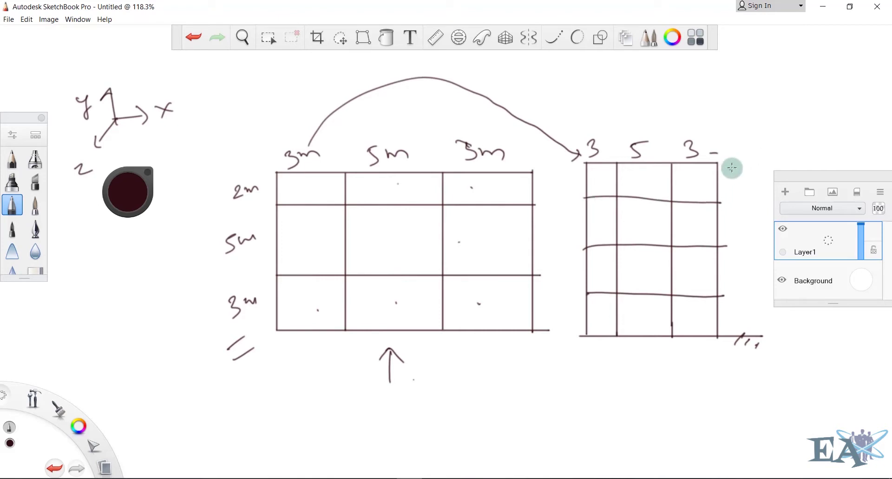
drag(725, 313, 726, 326)
drag(733, 270, 734, 280)
drag(728, 215, 729, 229)
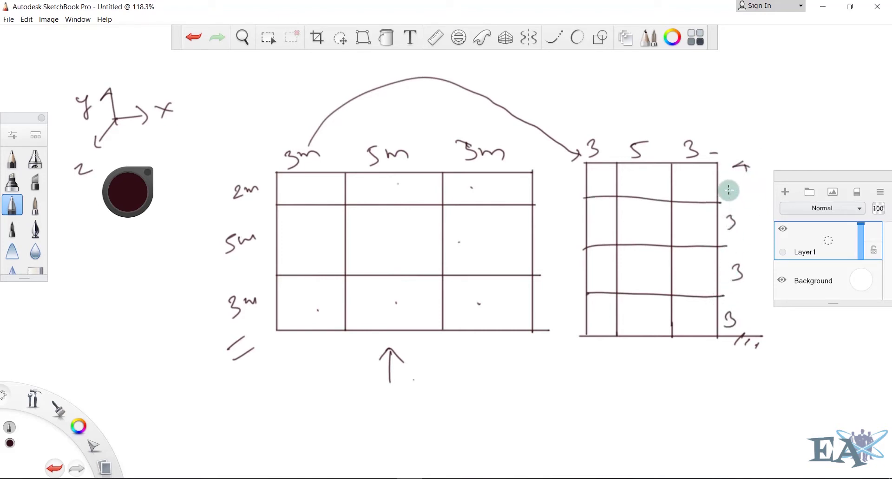
mouse_move(724, 185)
mouse_down()
mouse_move(725, 198)
mouse_move(757, 190)
mouse_up()
drag(742, 225, 762, 222)
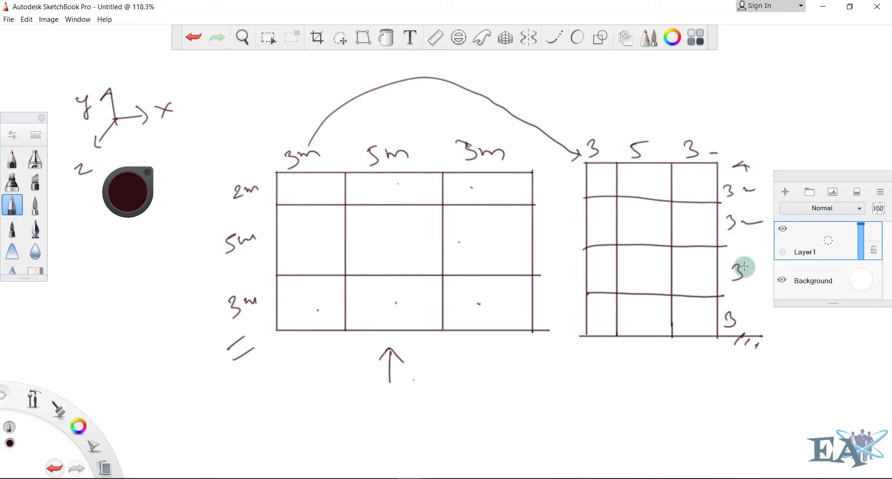
drag(745, 268, 764, 266)
drag(737, 321, 753, 316)
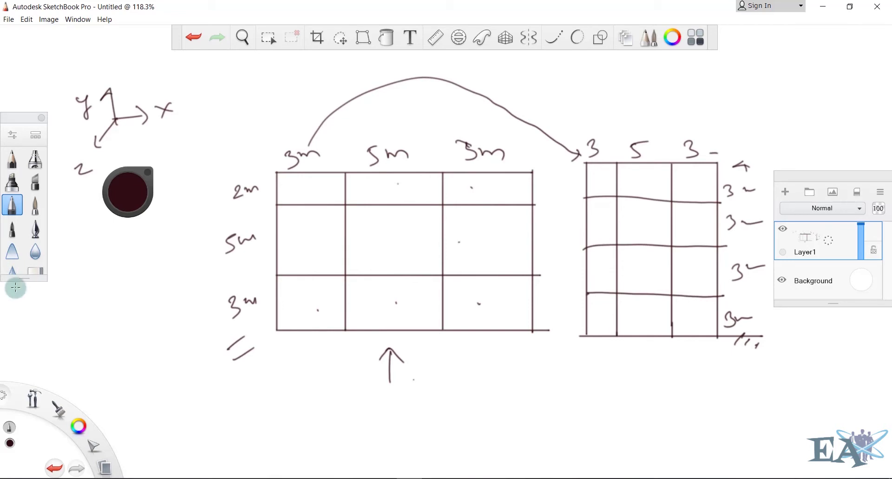
- Mark both end nodes of the first 3m bay on the plan's upper edge with dots, and switch to STAAD.Pro
click(276, 173)
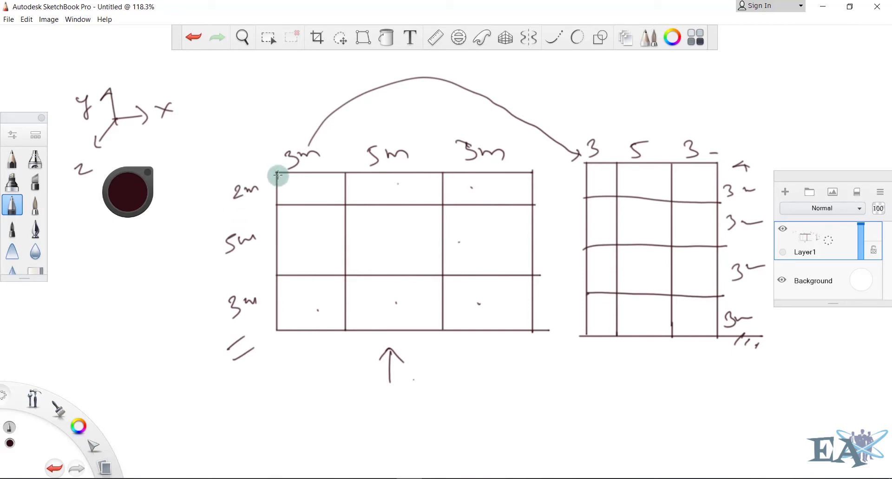
click(345, 174)
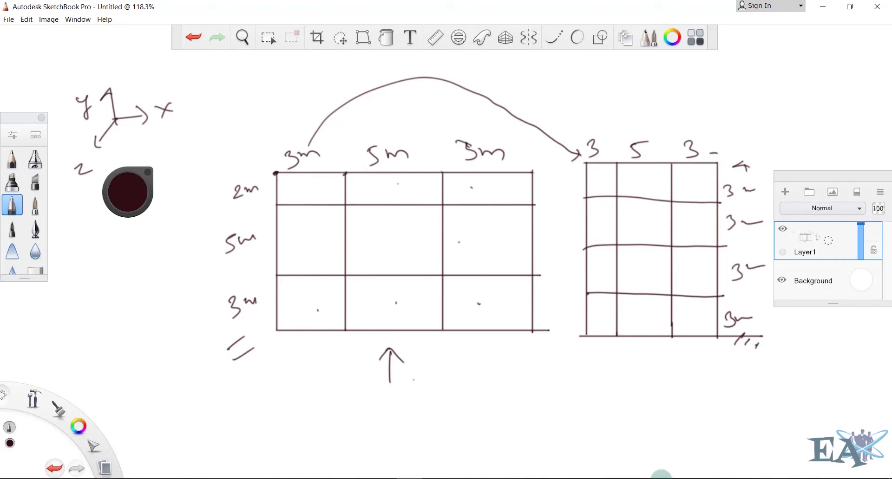
mouse_move(384, 478)
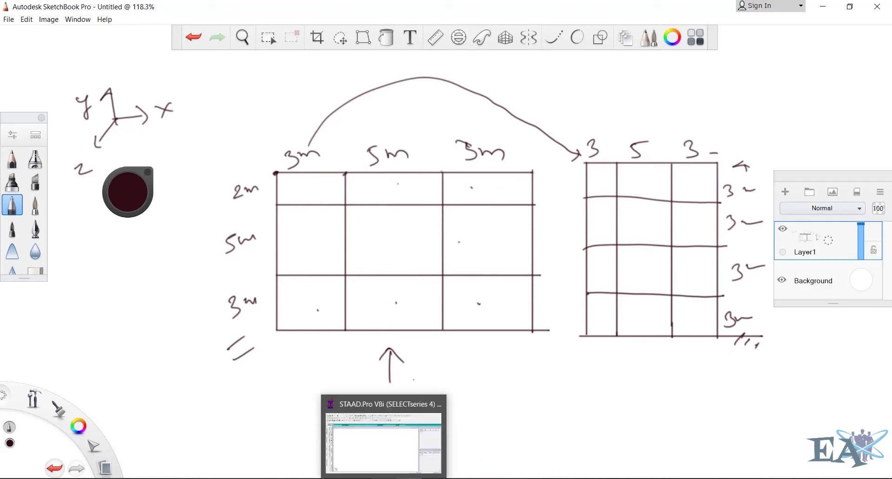
click(276, 174)
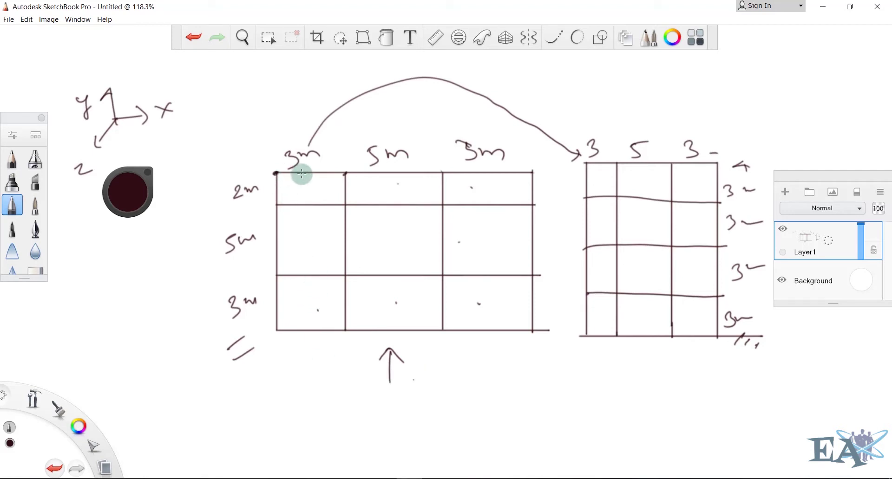
click(345, 174)
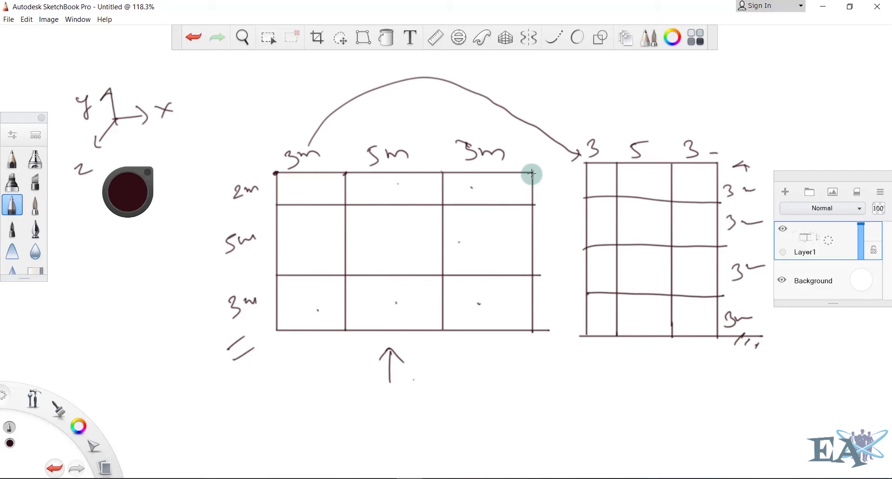
click(529, 478)
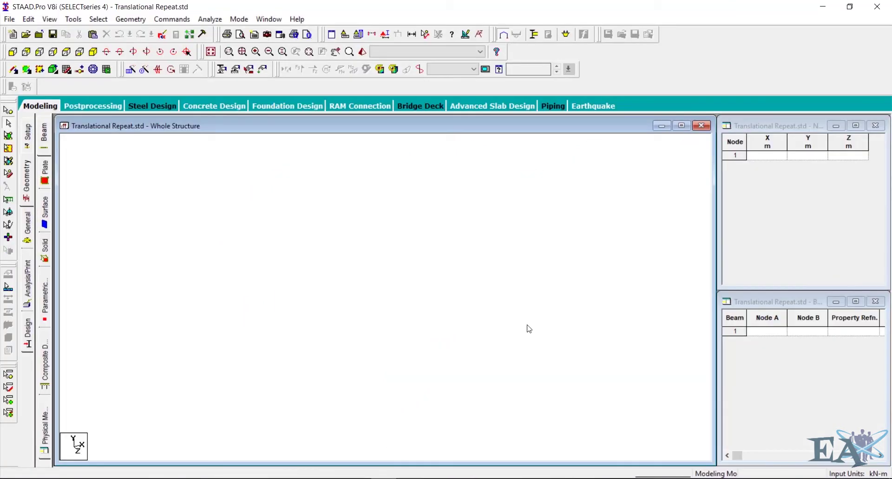
- Enter the first two nodes at X = 0 and X = 3 m, both with Y and Z at 0
click(774, 157)
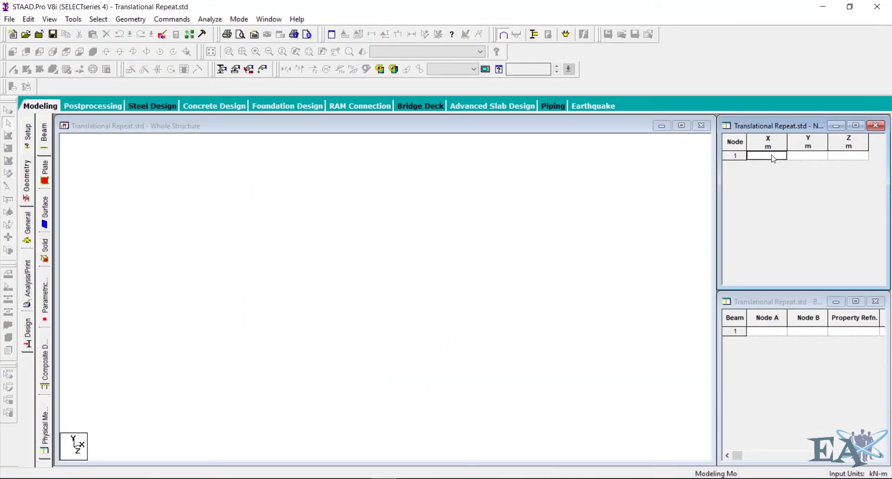
text(0)
key(Tab)
click(772, 165)
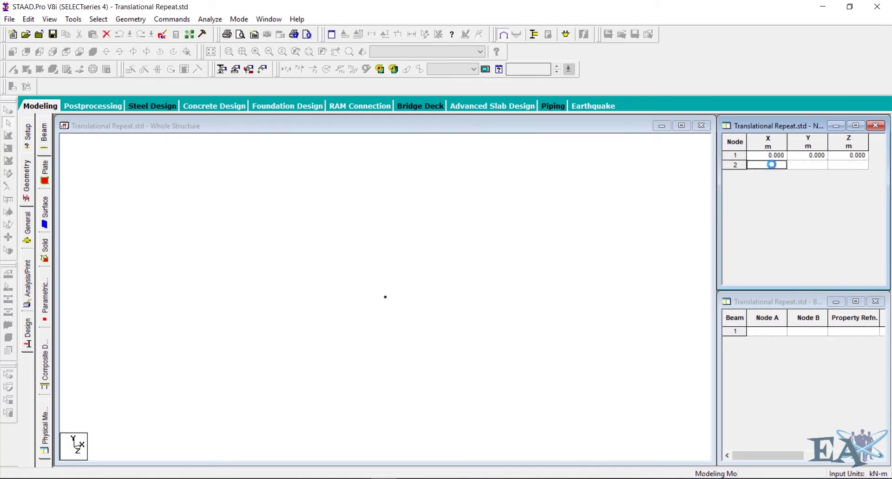
text(3)
key(Tab)
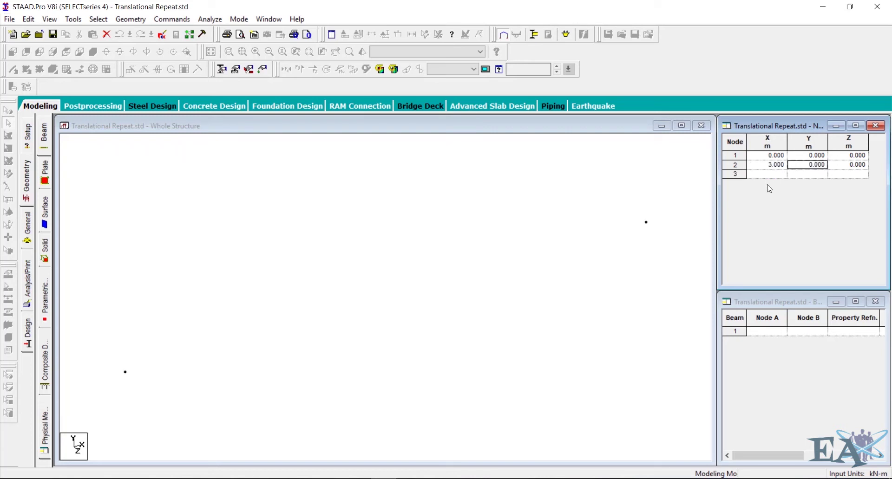
- Add nodes 3 and 4 at X = 8 m and X = 11 m with Y and Z at 0, saving the structure along the way
click(770, 174)
text(8)
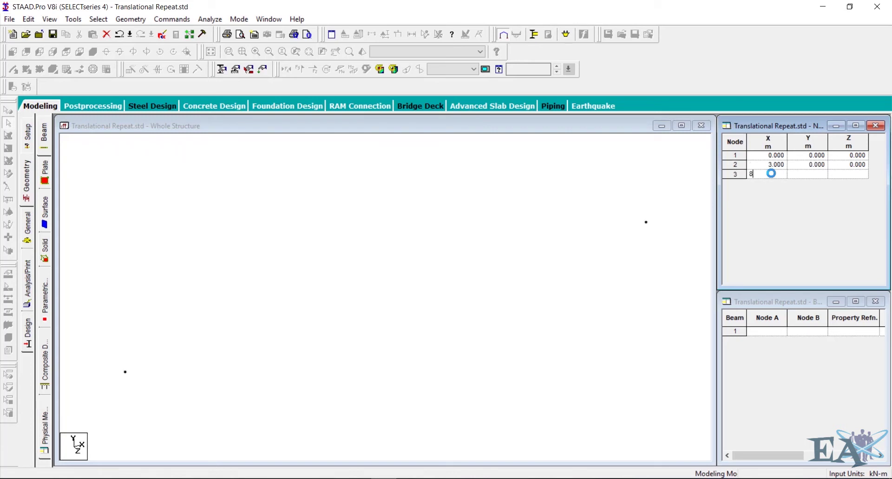
key(Return)
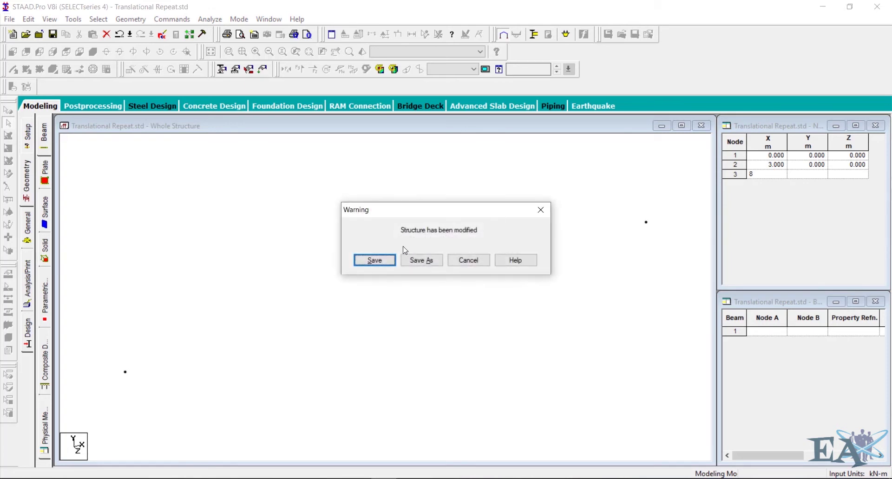
click(390, 259)
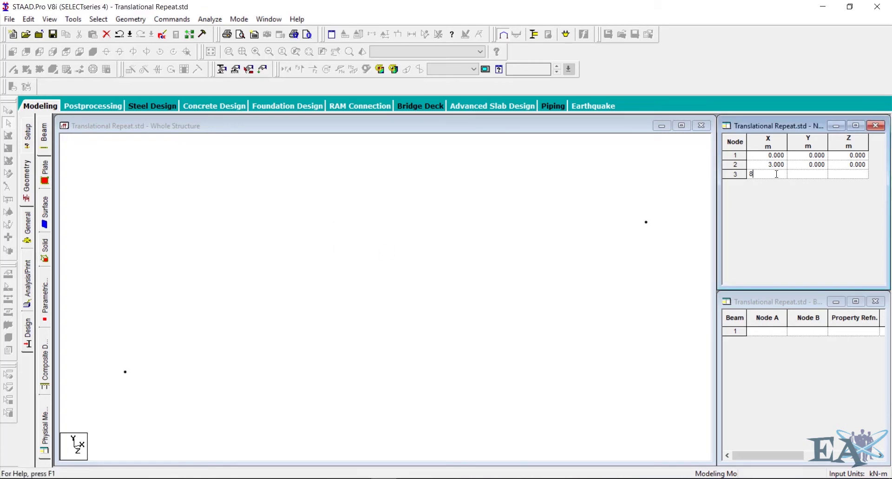
click(775, 182)
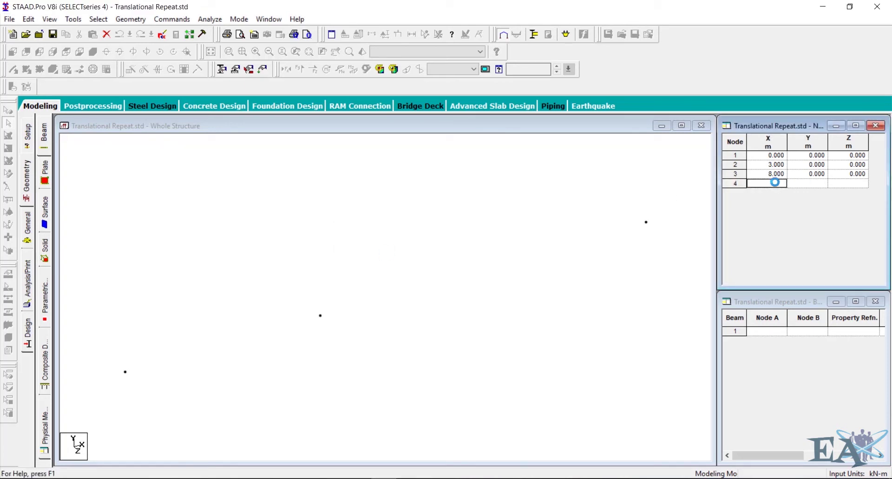
text(11)
key(Tab)
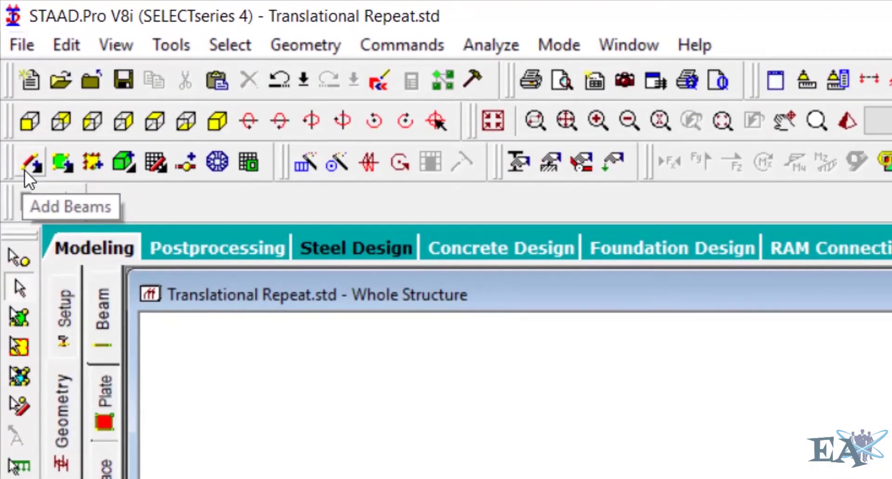
- Add beams joining the four nodes in sequence from X = 0 to X = 11 m
click(28, 166)
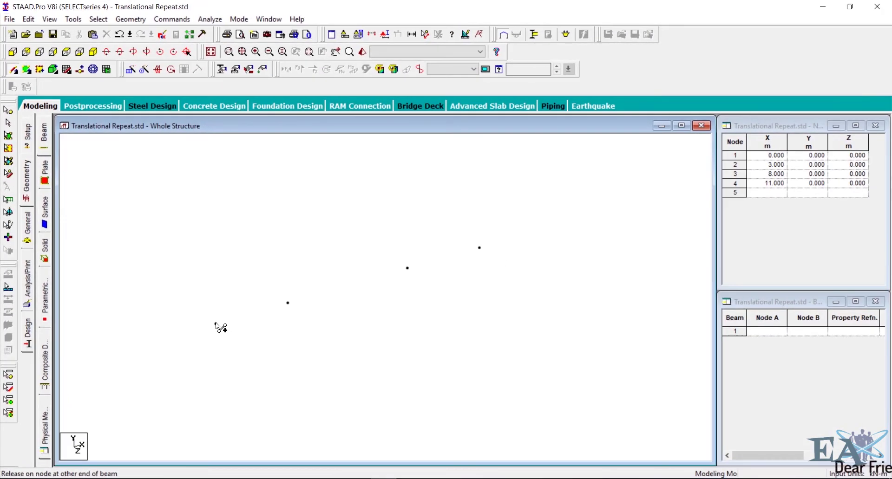
drag(215, 324, 479, 248)
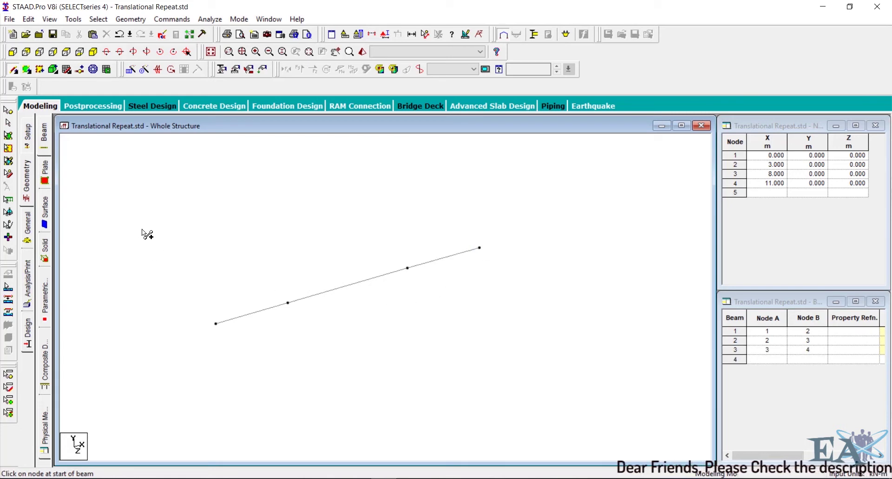
scroll(142, 233, down, 3)
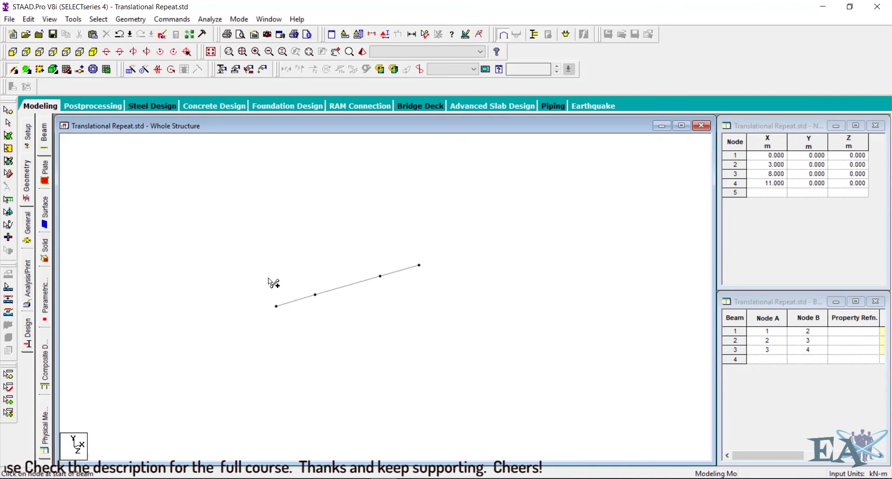
- Select the three beams, start a Translational Repeat and move its dialog clear of the model
drag(156, 210, 542, 375)
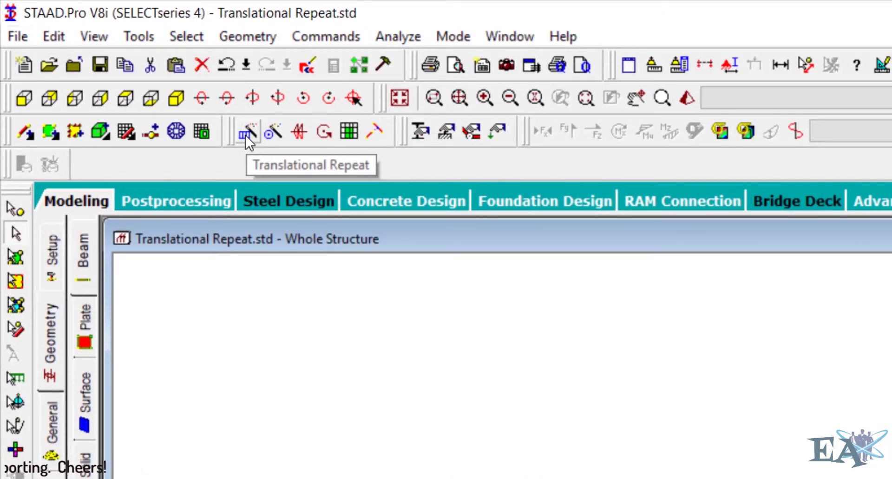
click(257, 40)
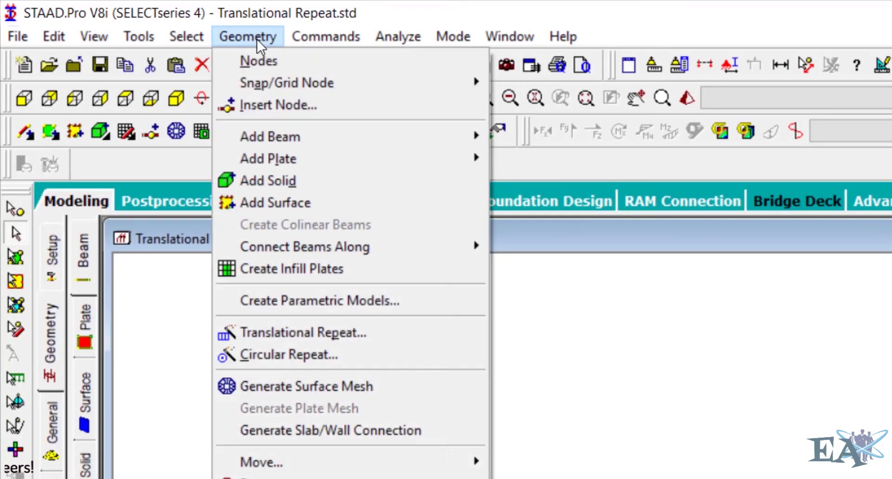
click(307, 332)
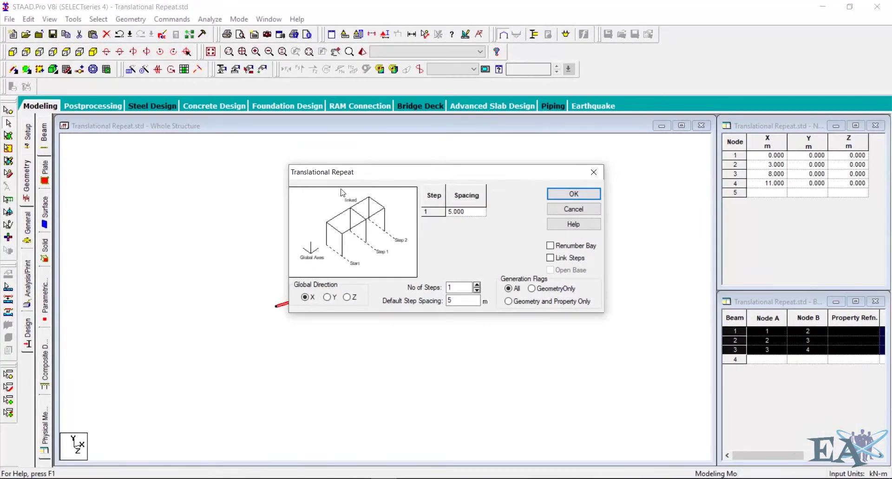
drag(344, 173, 570, 76)
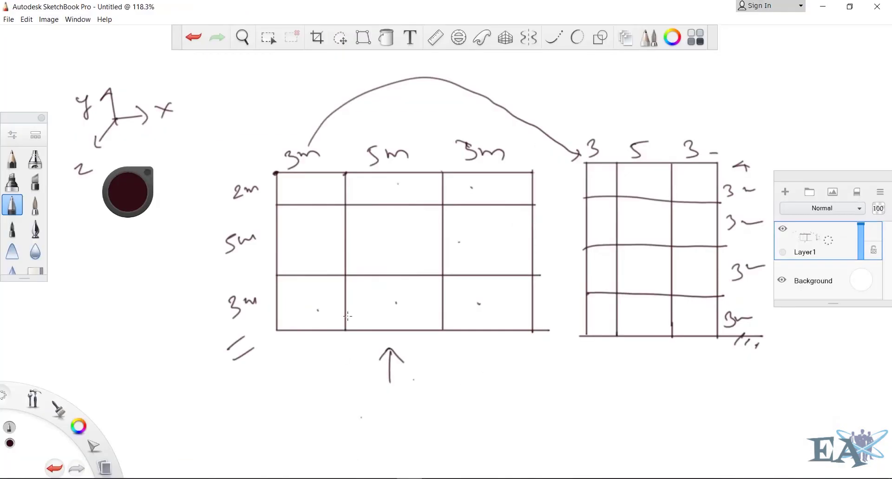
- In SketchBook, mark the 2m row and the plan's lower grid lines to show the three repeats along Z
drag(274, 191, 277, 194)
drag(302, 272, 302, 277)
mouse_move(314, 325)
mouse_down()
mouse_move(314, 338)
mouse_move(313, 328)
mouse_up()
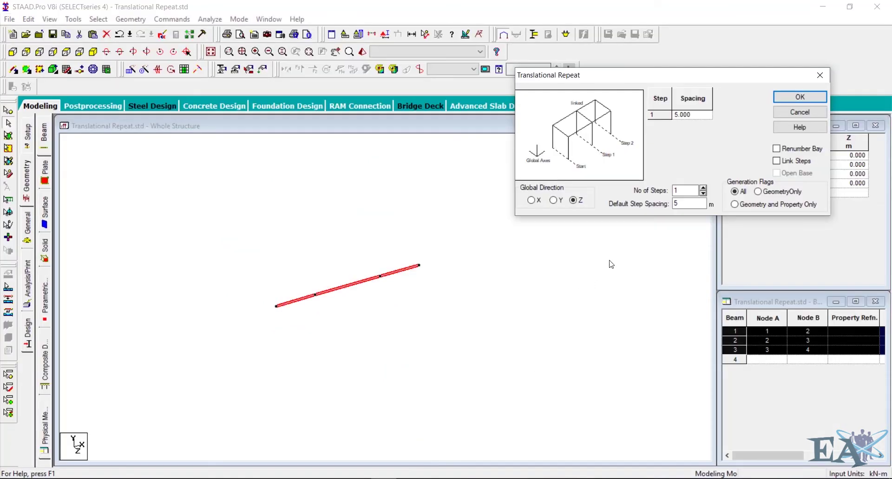
- In STAAD.Pro, set the Z-direction repeat to 3 steps, spacing step 1 at 2 m and step 3 at 3 m
drag(686, 191, 668, 189)
text(3)
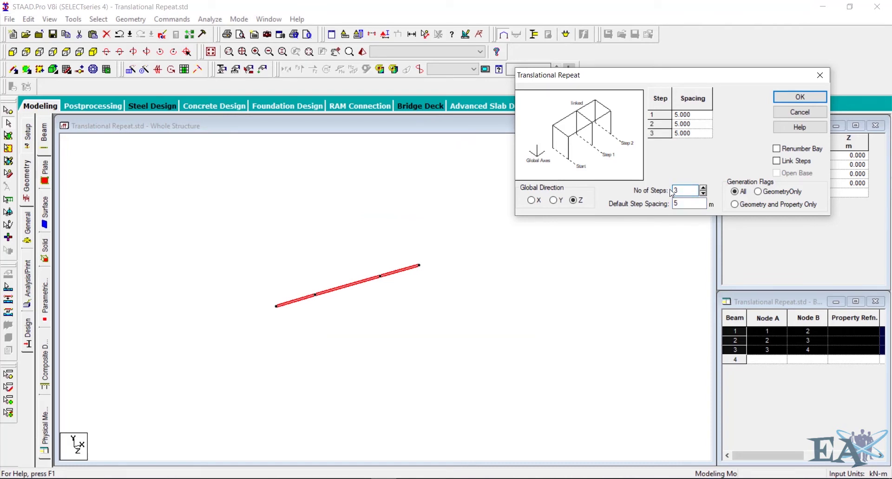
click(677, 204)
click(689, 115)
double_click(689, 115)
text(2)
click(687, 134)
click(689, 133)
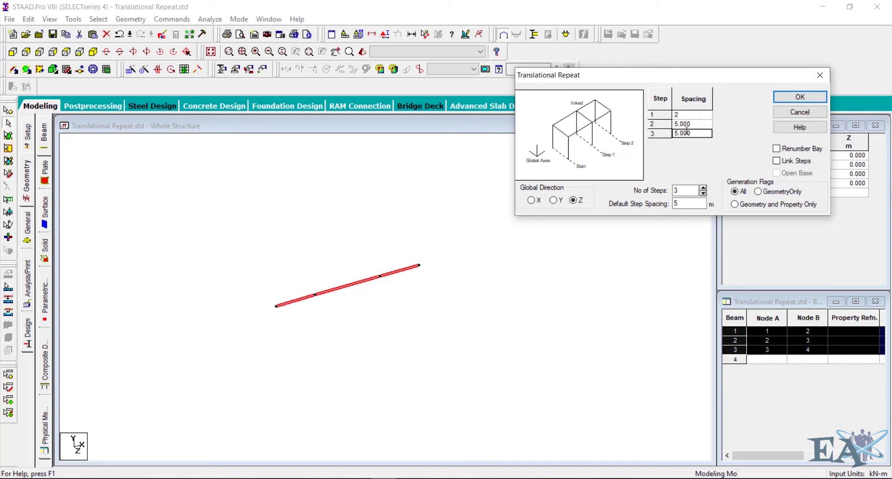
drag(689, 133, 669, 134)
text(3)
- Link the repeat steps and generate the plan grid from the three selected beams
click(793, 162)
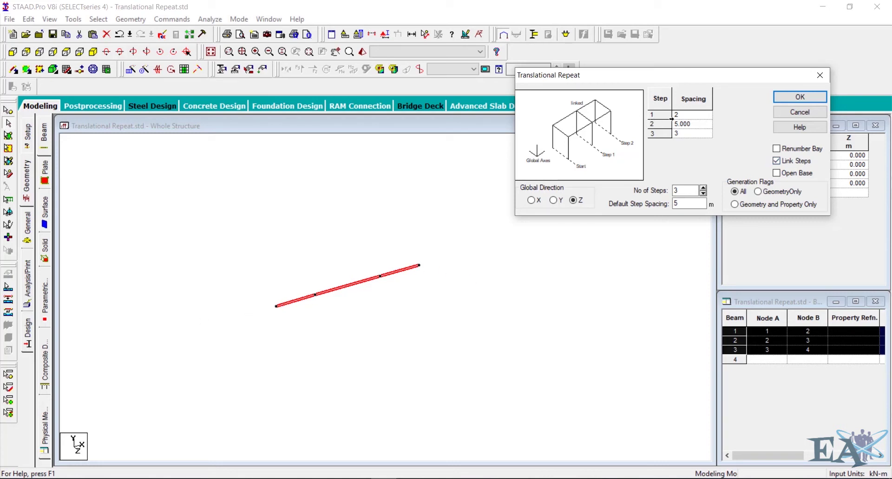
click(687, 189)
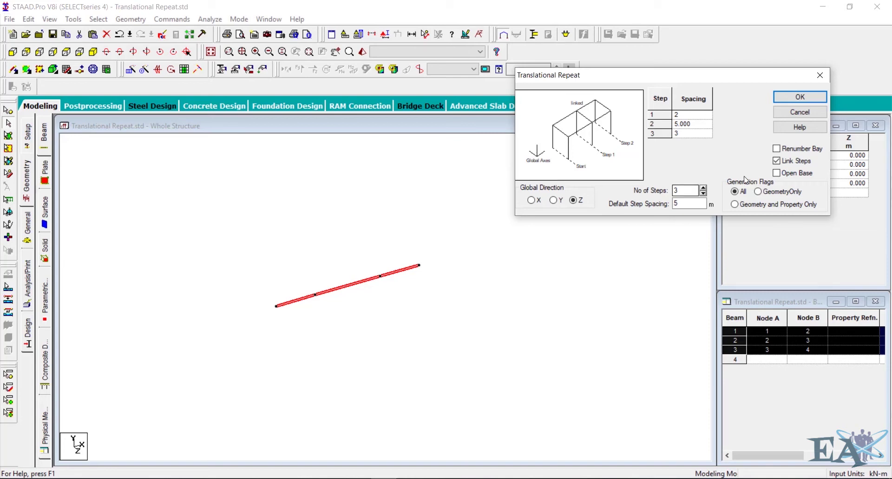
click(790, 96)
scroll(274, 284, up, 5)
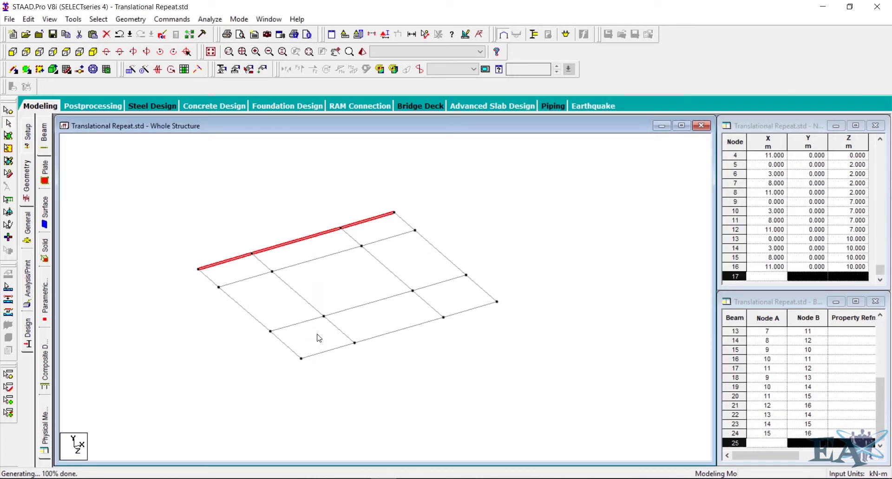
- Select all beams of the plan grid and start a Translational Repeat in the global Y direction
click(166, 219)
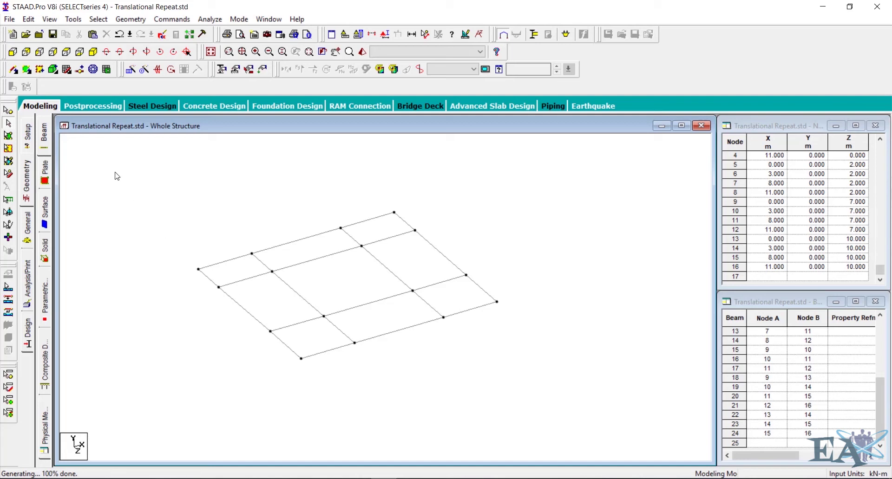
drag(103, 164, 599, 441)
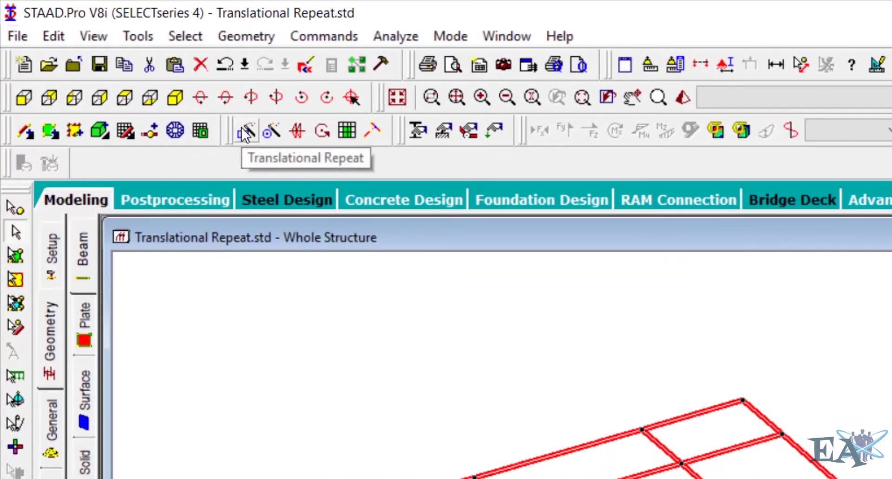
click(242, 126)
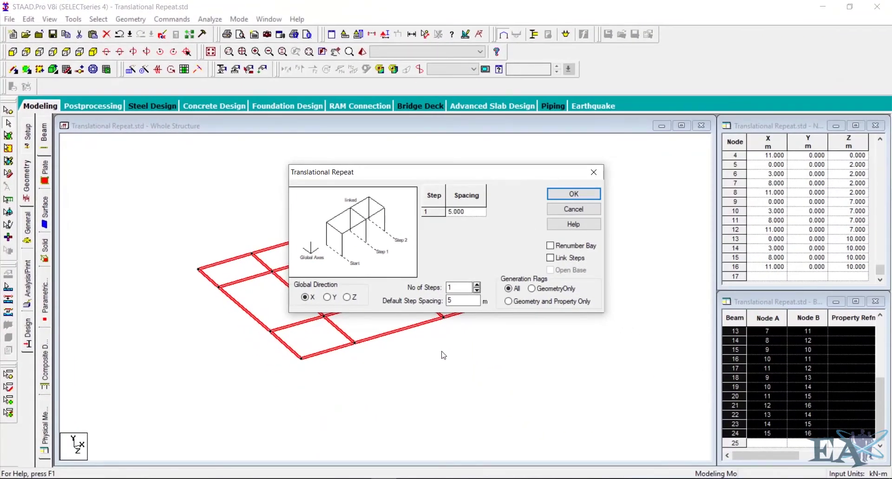
click(327, 298)
- Switch to SketchBook, thicken part of the elevation's base line and mark each of the four floor levels with a dot
click(410, 478)
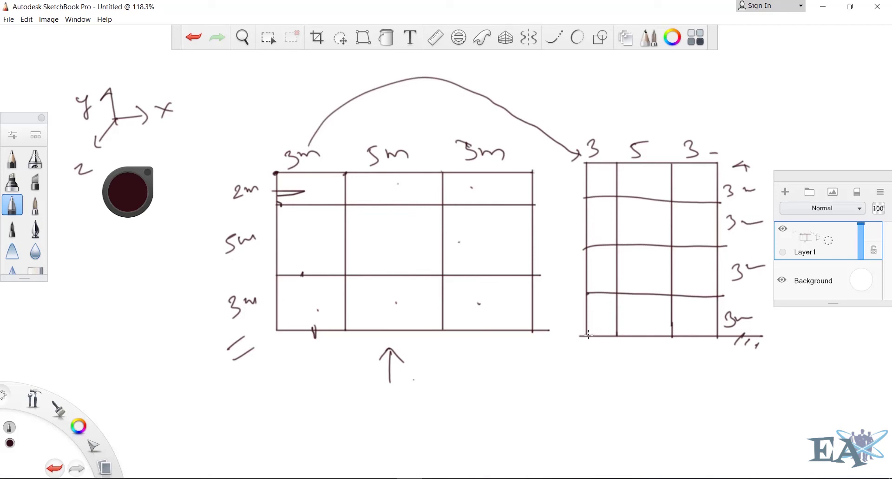
drag(588, 334, 641, 339)
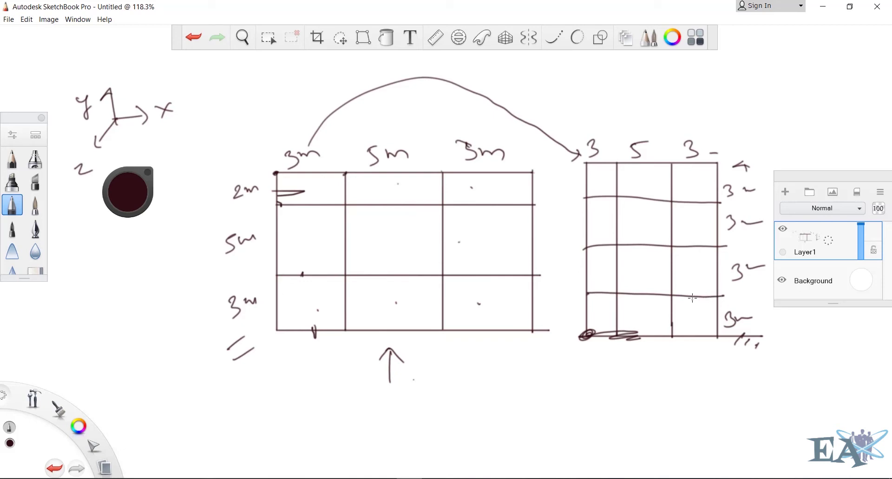
drag(692, 297, 699, 293)
mouse_move(689, 246)
mouse_down()
mouse_move(685, 254)
mouse_move(690, 246)
mouse_up()
drag(700, 199, 696, 204)
drag(703, 159, 718, 162)
- Circle the four 3m storey height labels beside the elevation
drag(767, 187, 764, 189)
mouse_move(755, 220)
mouse_down()
mouse_move(722, 230)
mouse_move(754, 218)
mouse_up()
drag(754, 263, 751, 266)
mouse_move(741, 297)
mouse_down()
mouse_move(721, 310)
mouse_move(750, 299)
mouse_up()
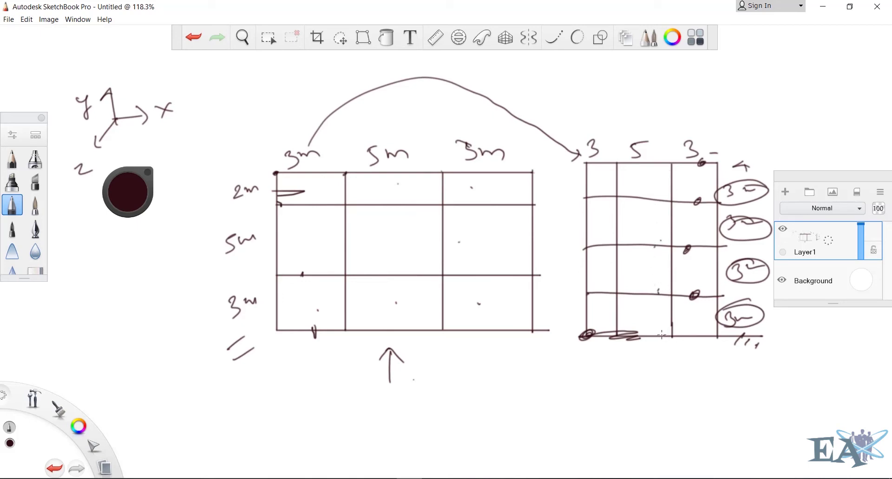
- Mark the ground-storey columns and the base beam on the elevation to single out the ground-level members
drag(650, 341, 654, 346)
mouse_move(677, 333)
mouse_down()
mouse_move(650, 341)
mouse_move(670, 350)
mouse_up()
mouse_move(672, 321)
mouse_down()
mouse_move(671, 295)
mouse_move(671, 339)
mouse_up()
drag(714, 309, 714, 333)
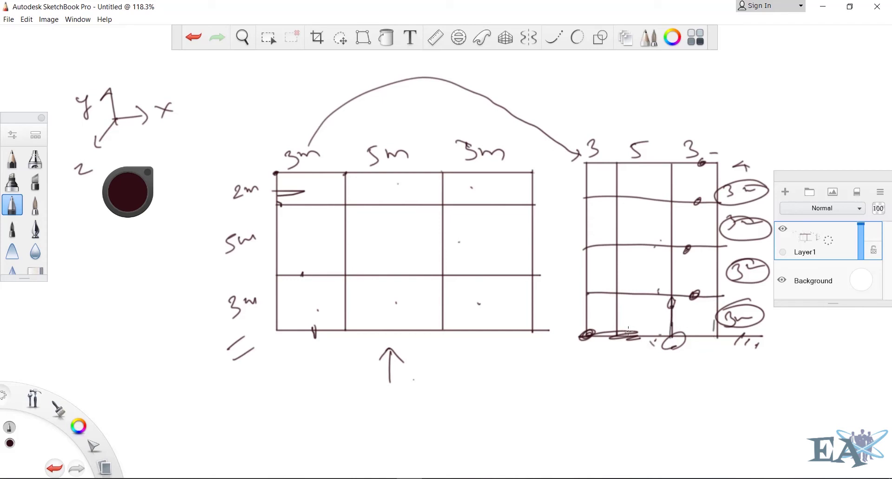
drag(628, 331, 640, 327)
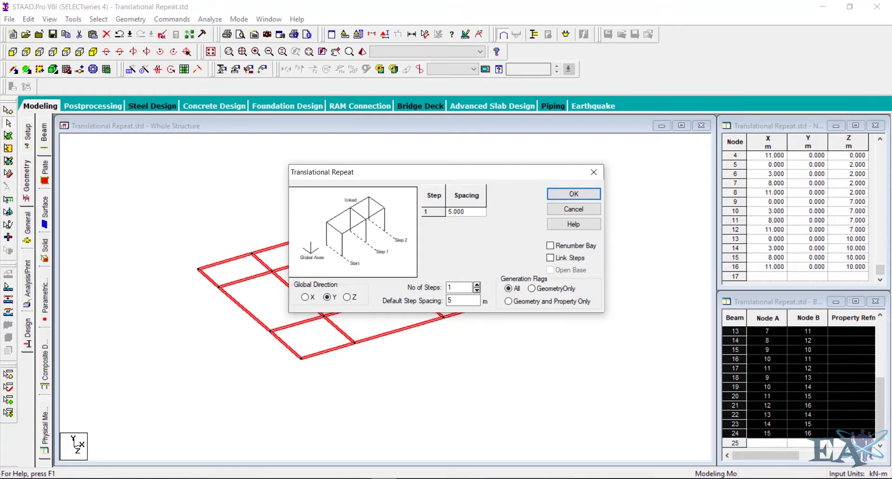
- In STAAD.Pro, set the Y repeat to 4 steps at 3 m spacing, link the steps and generate the storeys
double_click(455, 288)
text(4)
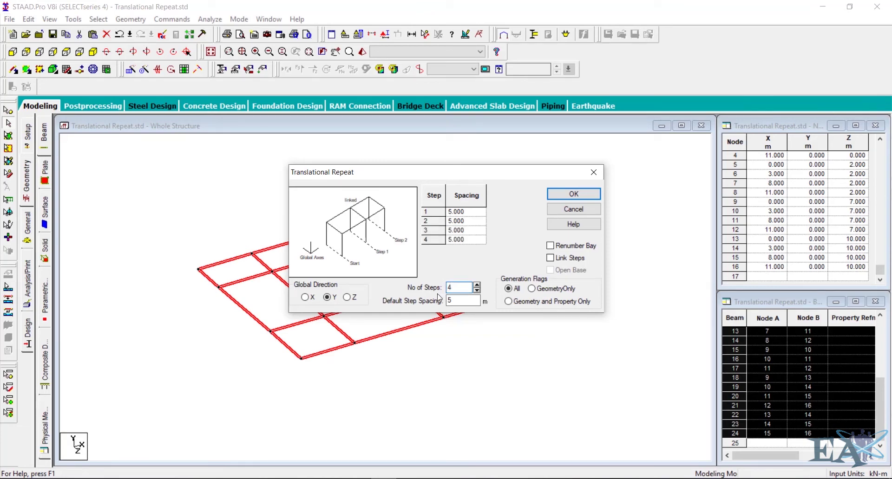
double_click(450, 301)
click(558, 260)
click(574, 194)
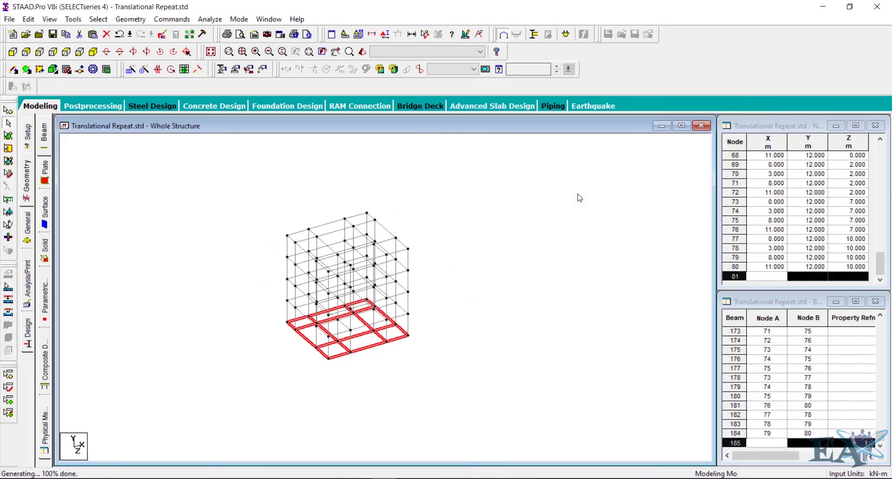
- Delete the selected ground-level beams of the frame and let Auto Save store the file
scroll(431, 268, up, 3)
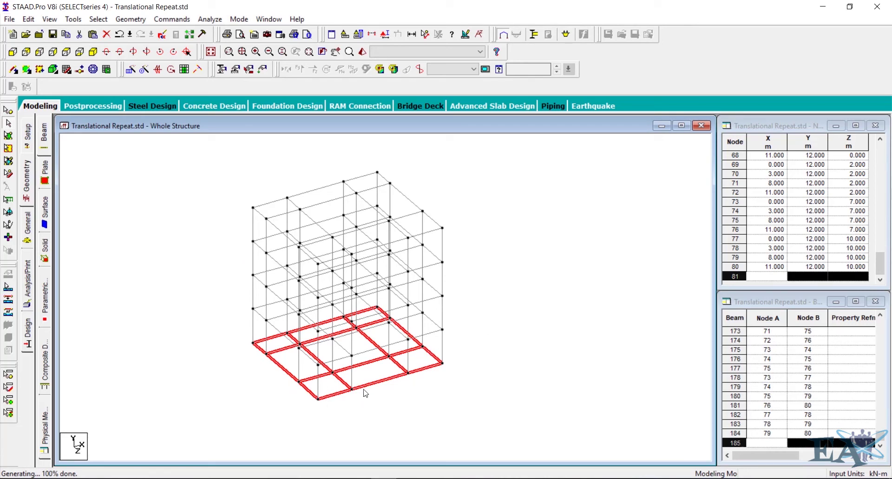
key(Delete)
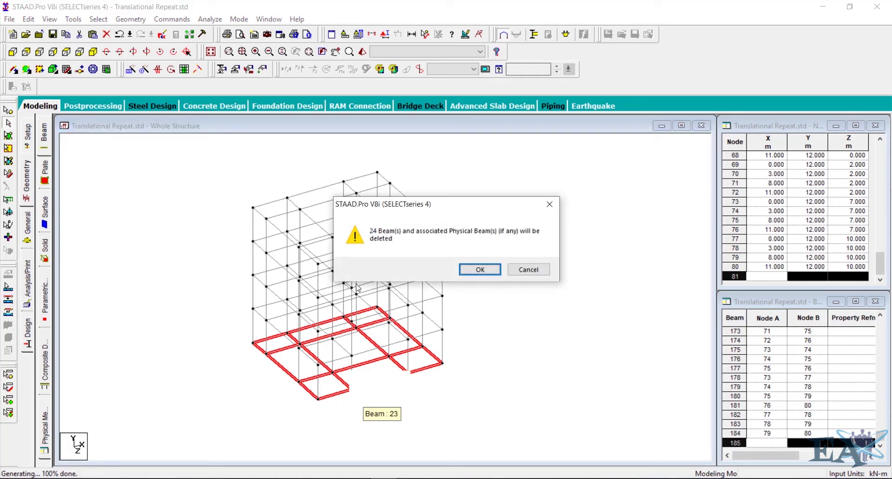
click(480, 270)
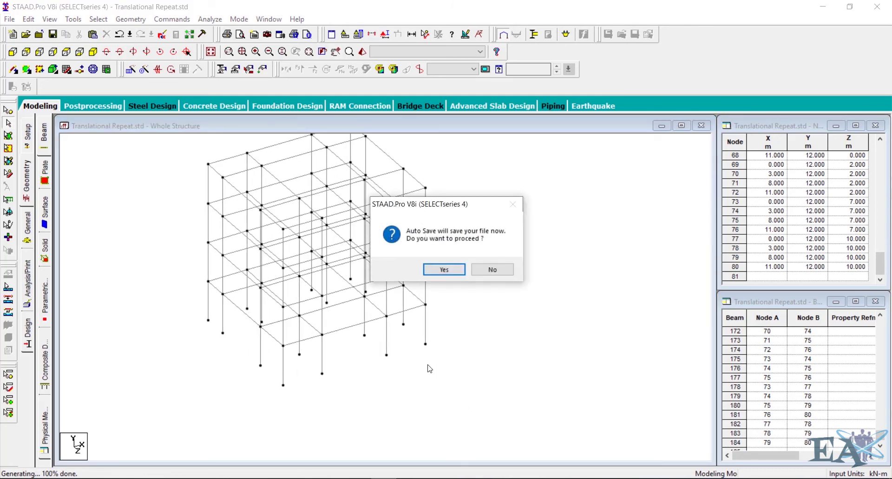
click(440, 270)
click(420, 258)
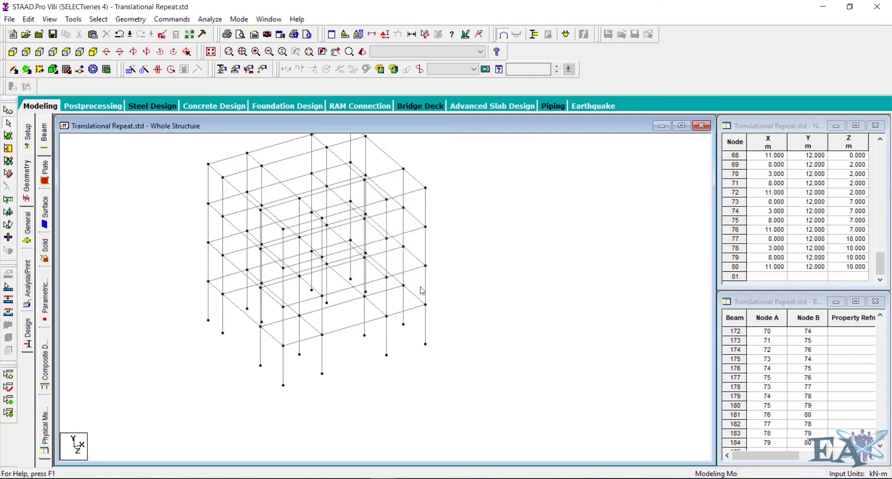
- In SketchBook Pro, sketch the roof's central ring with radial spokes and the first sloping rib with its vertical column
middle_drag(422, 291, 489, 338)
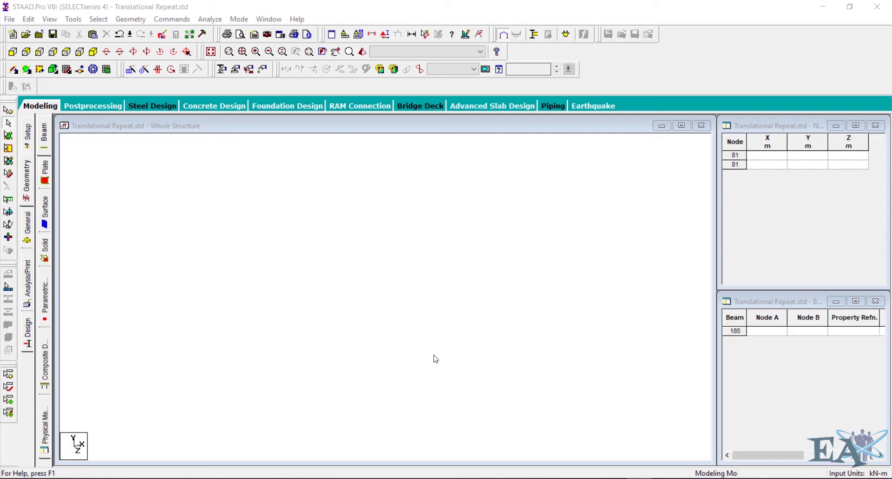
click(367, 435)
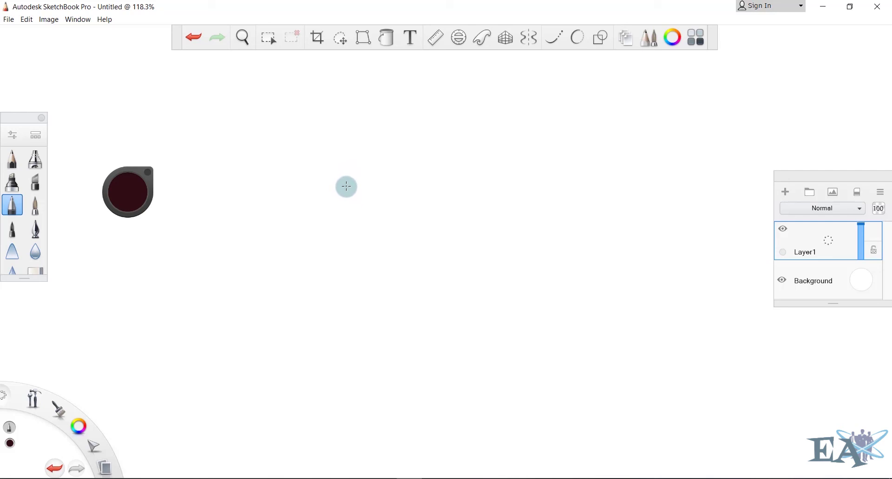
mouse_move(346, 187)
mouse_down()
mouse_move(410, 176)
mouse_move(404, 188)
mouse_move(508, 246)
mouse_move(506, 425)
mouse_up()
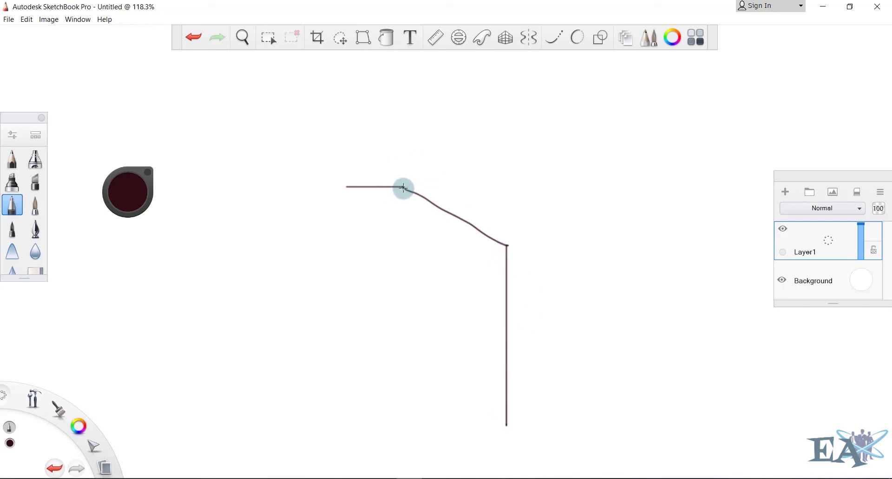
mouse_move(404, 186)
mouse_down()
mouse_move(370, 163)
mouse_move(338, 166)
mouse_move(314, 188)
mouse_move(320, 210)
mouse_move(362, 215)
mouse_move(395, 203)
mouse_move(405, 187)
mouse_up()
drag(349, 188, 392, 214)
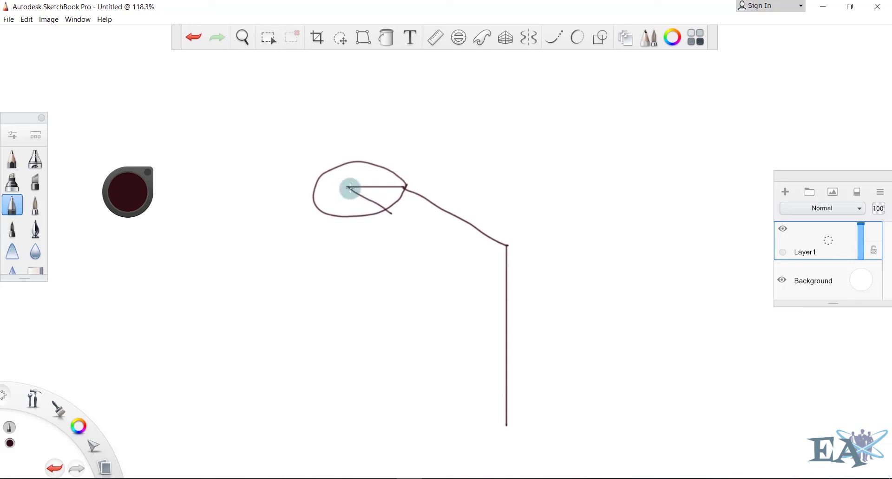
drag(349, 187, 331, 218)
mouse_move(349, 188)
mouse_down()
mouse_move(316, 179)
mouse_move(349, 176)
mouse_move(348, 161)
mouse_move(382, 173)
mouse_up()
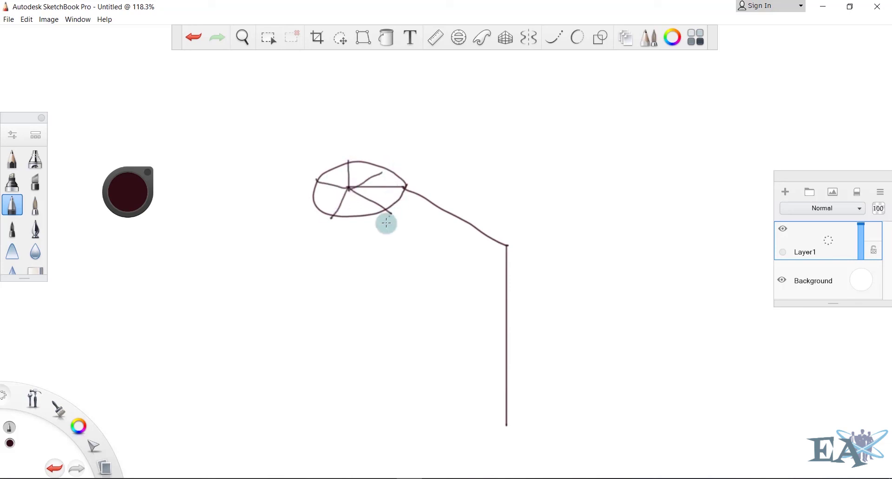
- Draw the remaining sloping ribs and columns from the ring's spokes, and close the structure with a curved base line and an eave edge
mouse_move(390, 213)
mouse_down()
mouse_move(434, 250)
mouse_move(435, 307)
mouse_up()
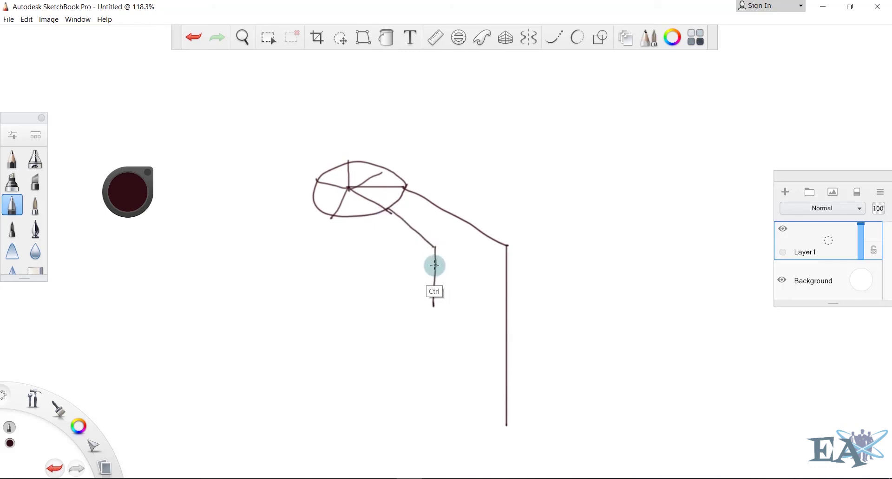
key(ctrl+z)
shift+drag(434, 246, 434, 434)
mouse_move(330, 213)
mouse_down()
mouse_move(297, 256)
mouse_move(305, 453)
mouse_up()
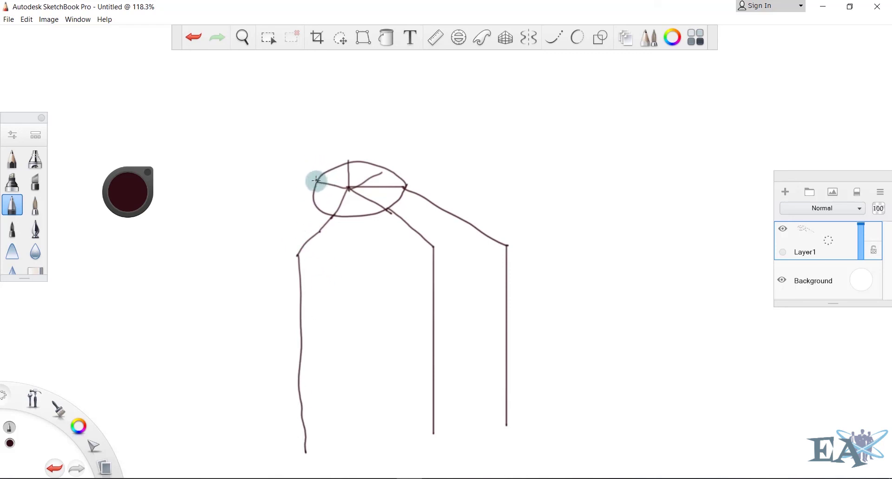
mouse_move(316, 180)
mouse_down()
mouse_move(265, 215)
mouse_move(266, 409)
mouse_up()
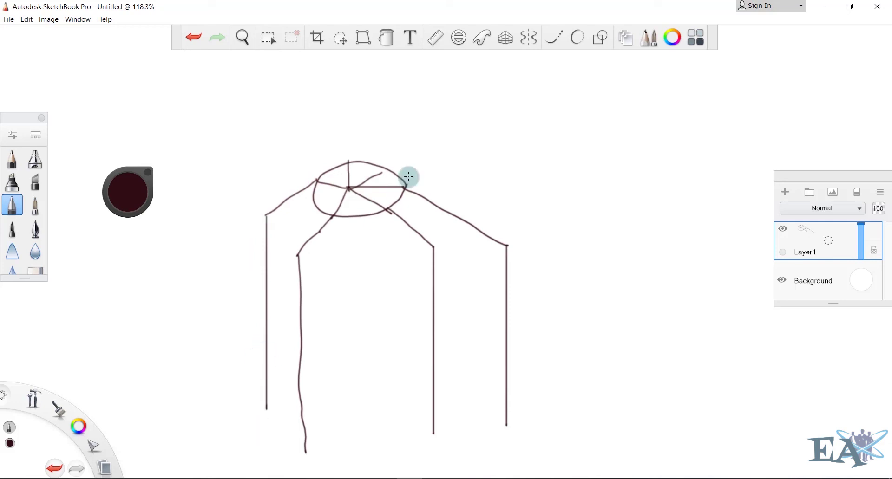
mouse_move(385, 177)
mouse_down()
mouse_move(391, 170)
mouse_move(467, 200)
mouse_move(474, 234)
mouse_up()
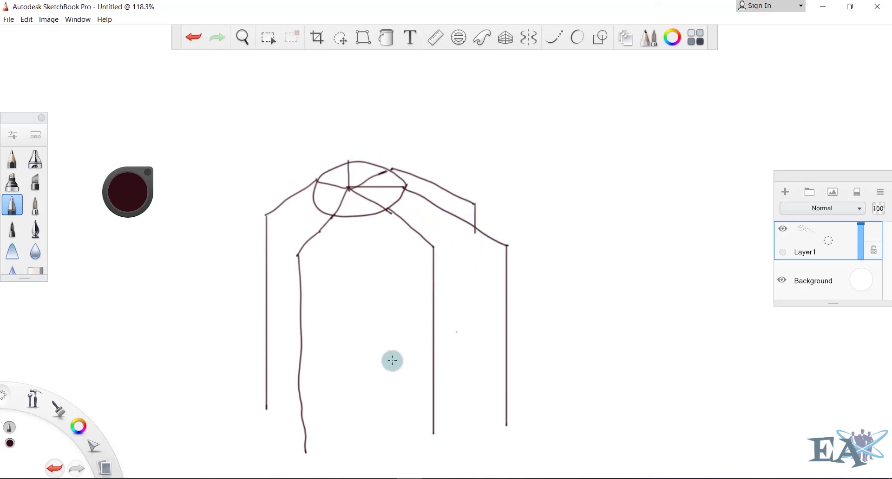
mouse_move(269, 410)
mouse_down()
mouse_move(357, 428)
mouse_move(468, 424)
mouse_move(506, 410)
mouse_up()
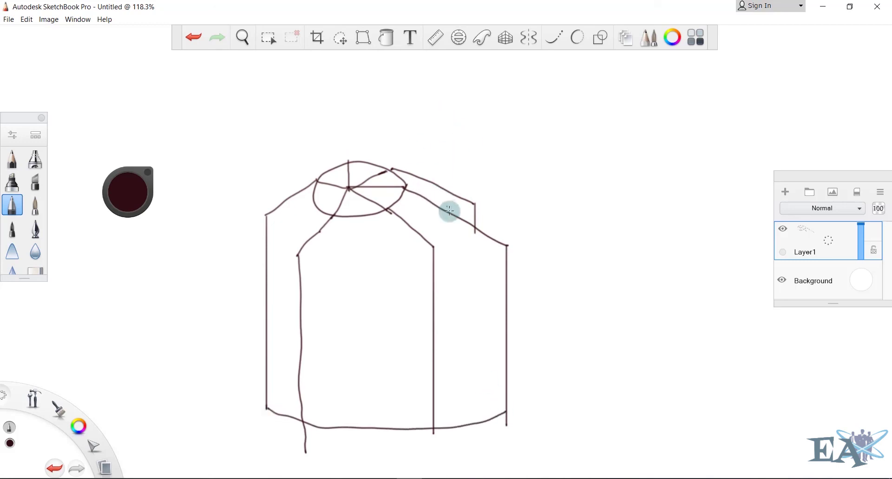
mouse_move(475, 204)
mouse_down()
mouse_move(509, 227)
mouse_move(507, 245)
mouse_up()
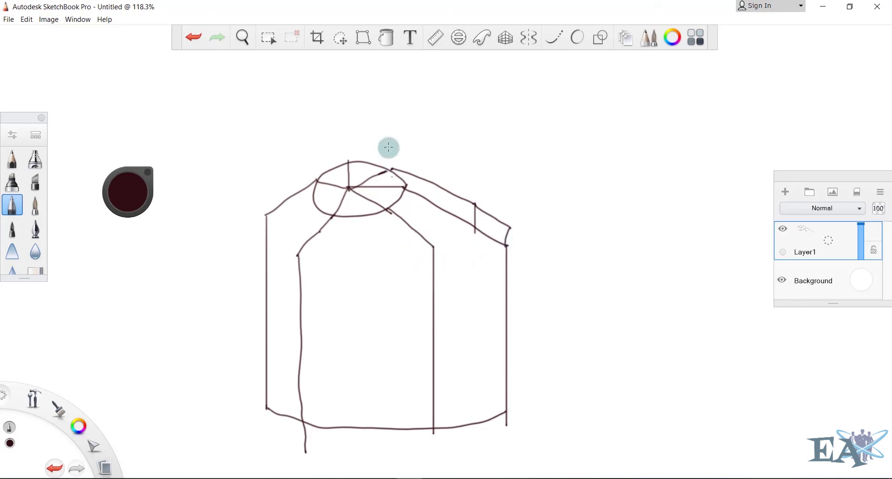
- Dimension the central ring's radius as 0.5m with two extension lines above the roof
drag(349, 188, 350, 147)
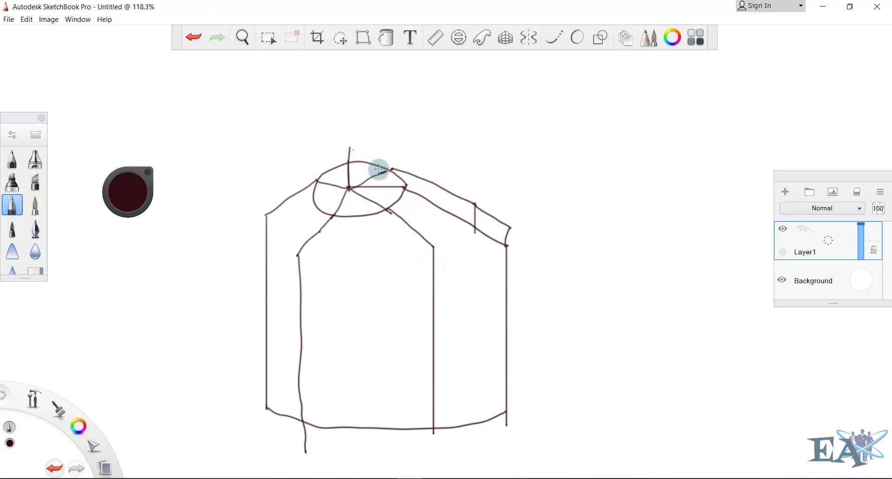
drag(410, 191, 416, 141)
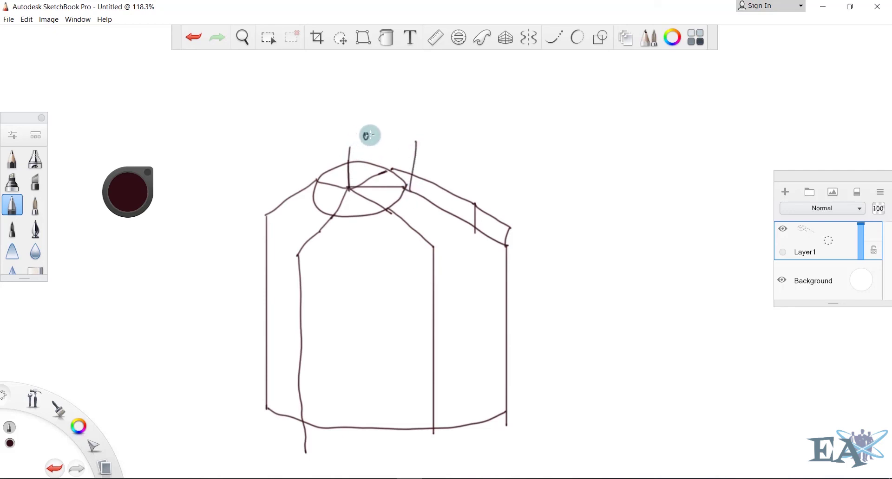
drag(392, 140, 400, 139)
click(407, 140)
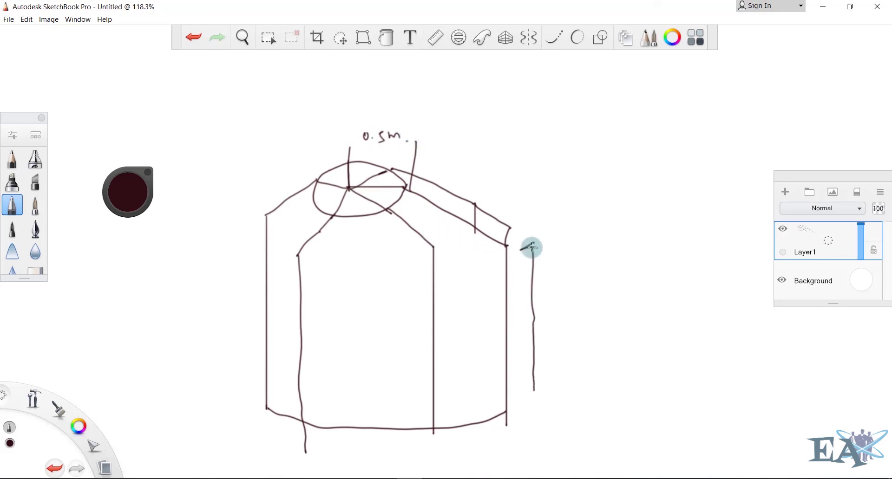
- Dimension the column height as 5m beside the structure and the horizontal run of the sloping ribs as 3m above the roof
mouse_move(535, 391)
mouse_down()
mouse_move(525, 408)
mouse_move(541, 413)
mouse_up()
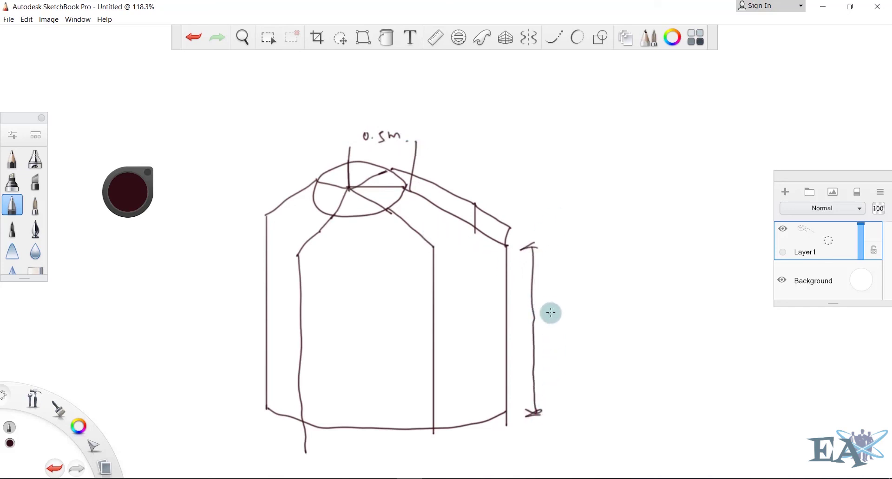
drag(552, 324, 556, 335)
drag(570, 321, 592, 338)
click(599, 333)
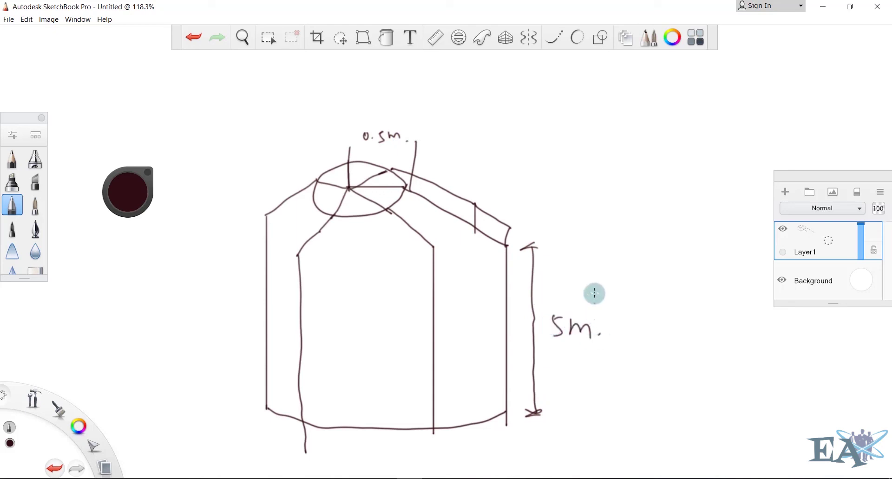
drag(426, 148, 507, 168)
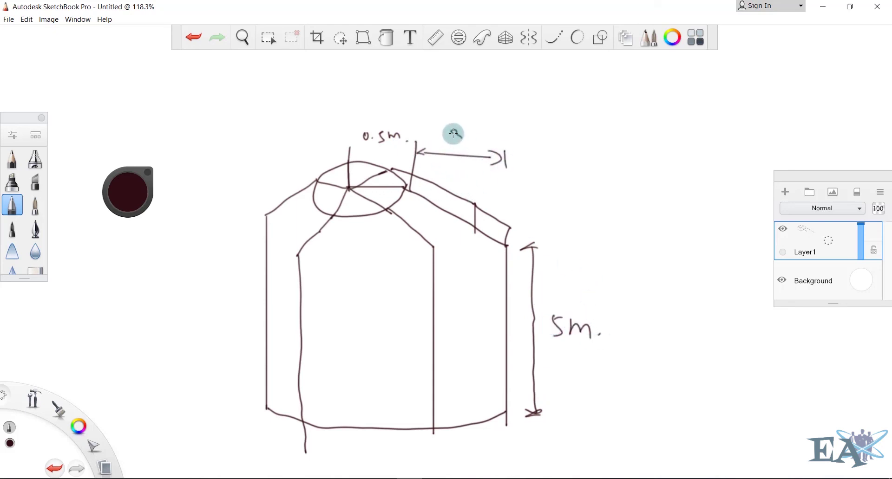
drag(461, 133, 481, 133)
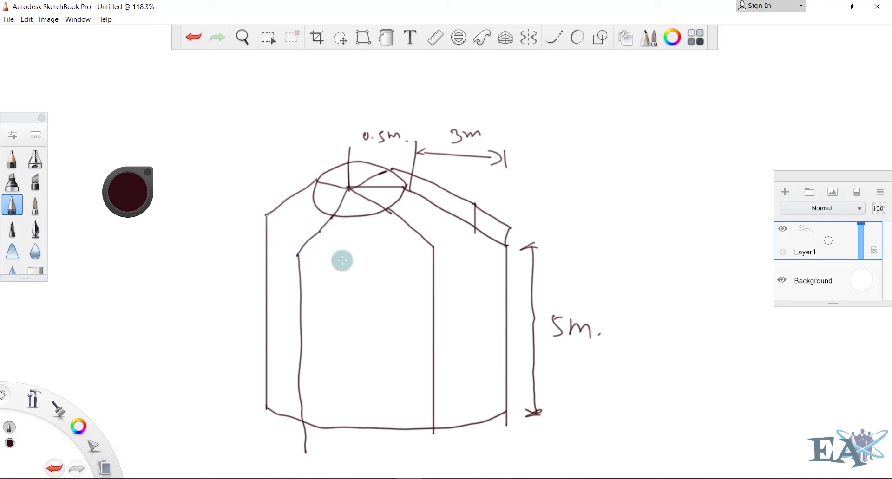
- Draw a dashed curve joining the outer ends of the sloping ribs at eave level and thicken the front sloping rib
drag(344, 259, 354, 258)
drag(365, 258, 377, 259)
mouse_move(383, 261)
mouse_down()
mouse_move(445, 253)
mouse_move(501, 226)
mouse_up()
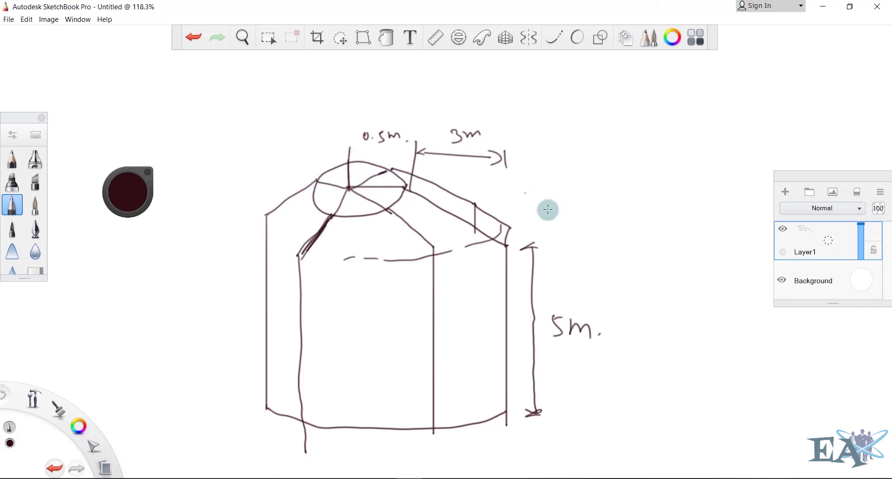
- Write "(Gajur)" beside the sketch with a small peak mark above it, and switch back to STAAD.Pro
mouse_move(577, 180)
mouse_down()
mouse_move(593, 175)
mouse_move(601, 221)
mouse_move(620, 194)
mouse_move(663, 189)
mouse_up()
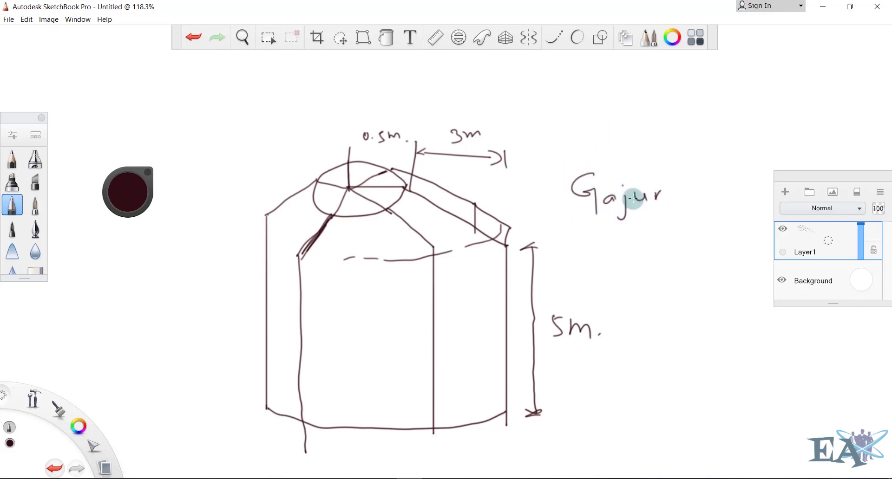
drag(560, 167, 556, 214)
drag(666, 161, 668, 200)
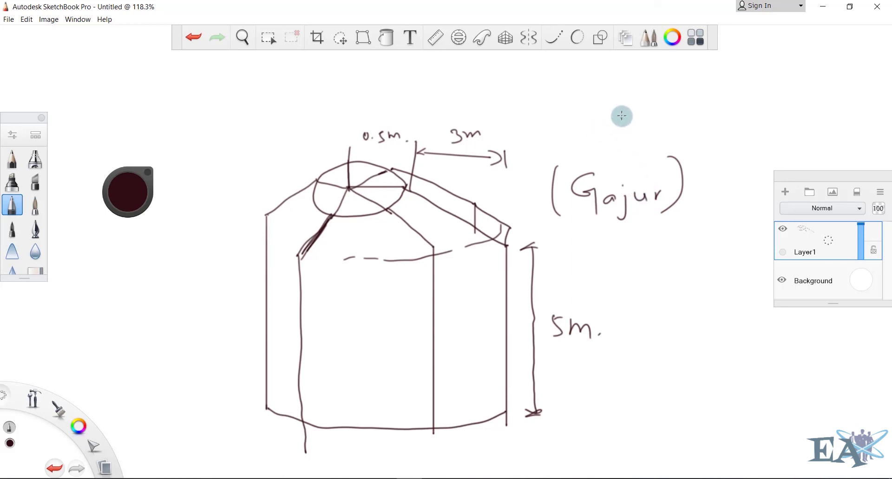
mouse_move(610, 119)
mouse_down()
mouse_move(627, 99)
mouse_move(655, 124)
mouse_up()
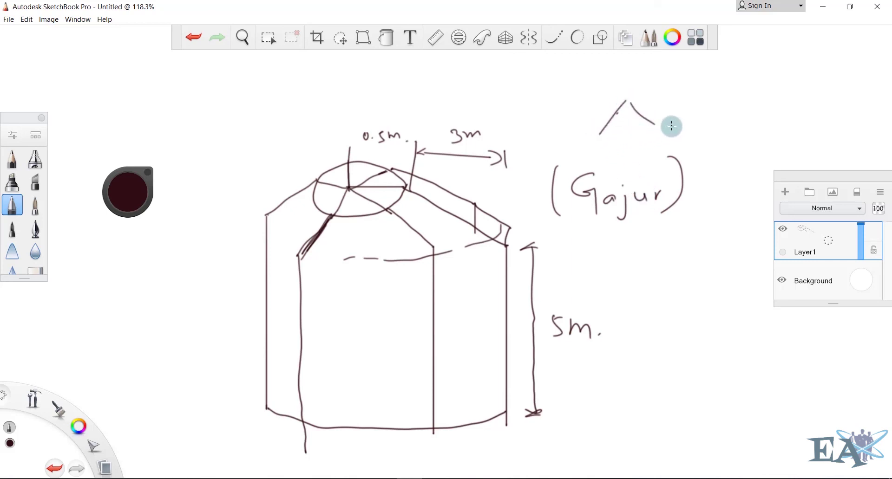
mouse_move(393, 478)
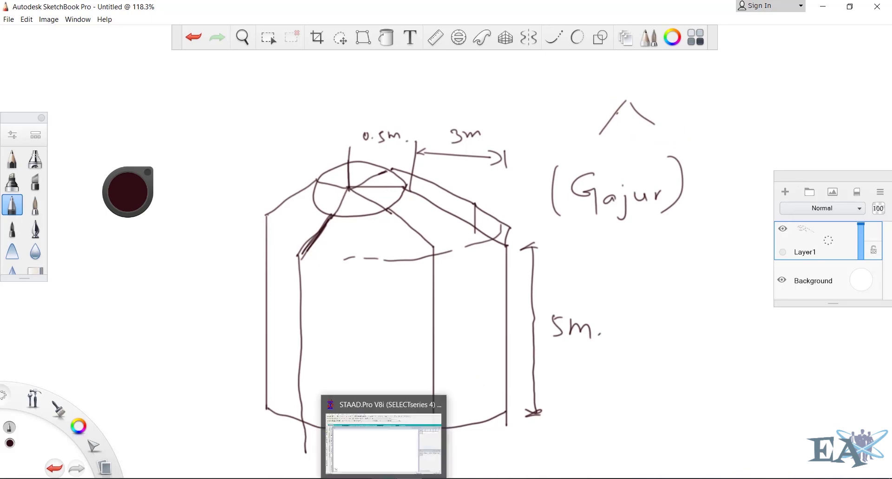
click(370, 431)
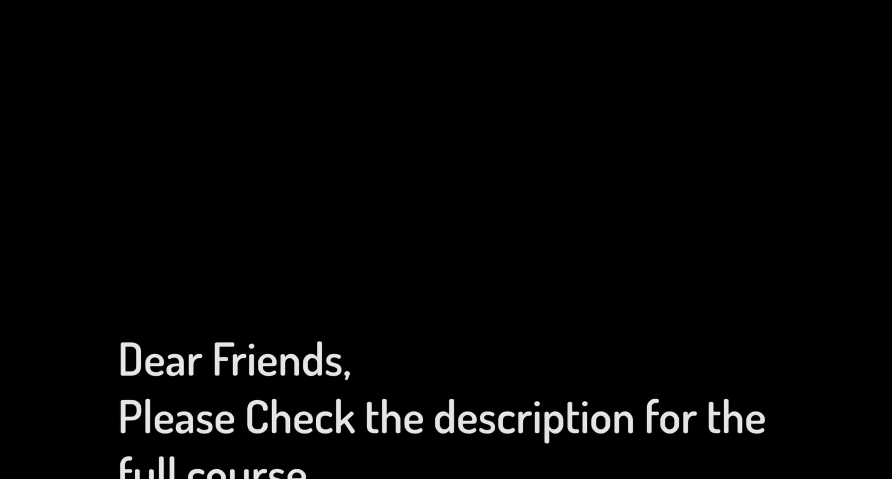